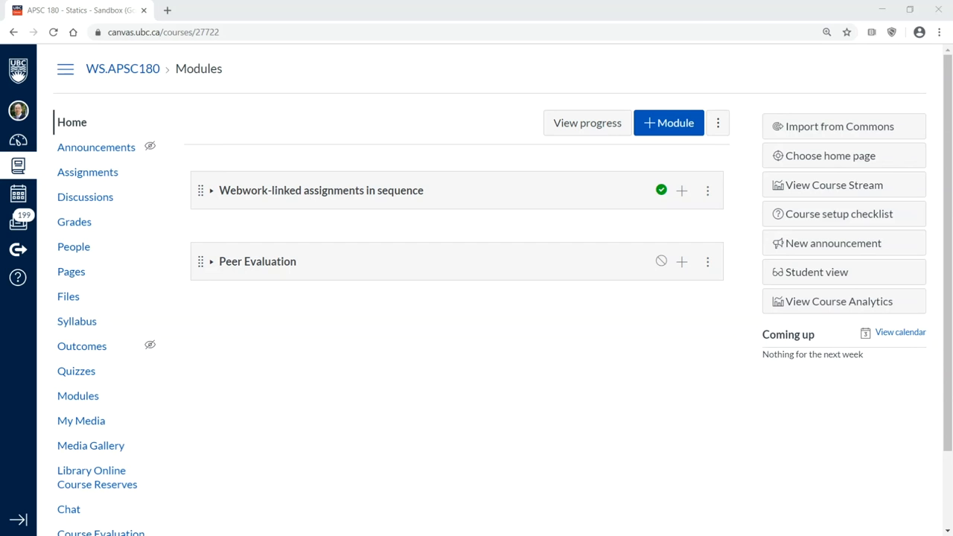
Step: From the course settings, open the content import page and set the content type to Canvas course export package
left_click(478, 11)
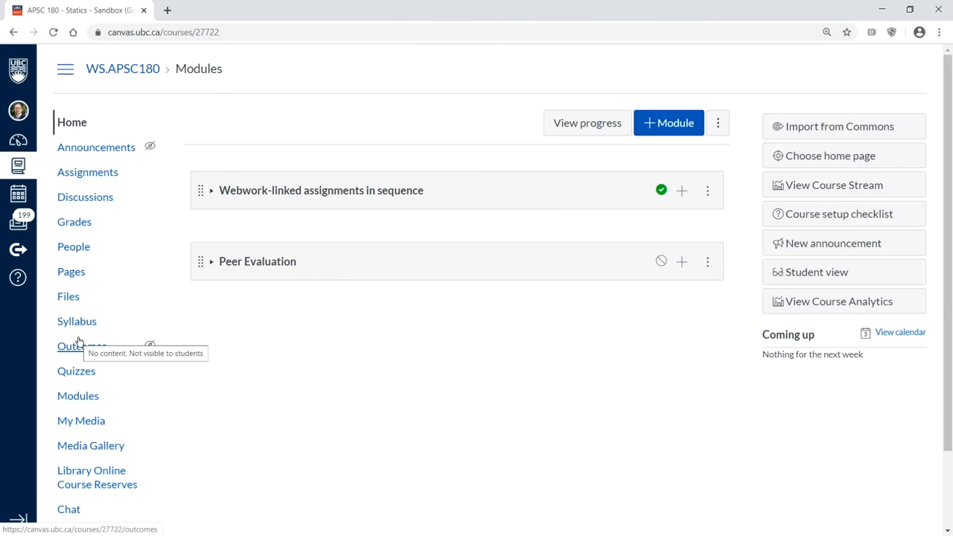
scroll(79, 341, "down", 3)
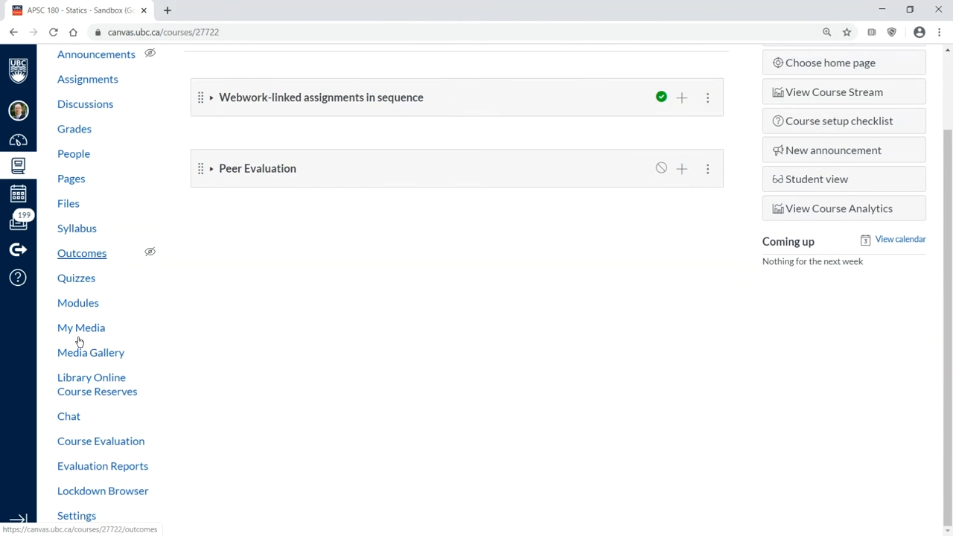
left_click(77, 516)
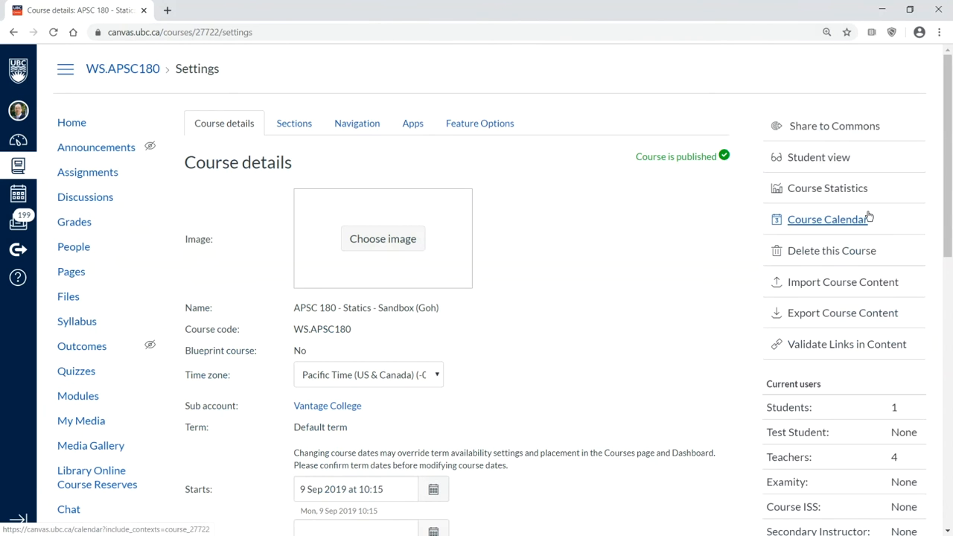
left_click(842, 284)
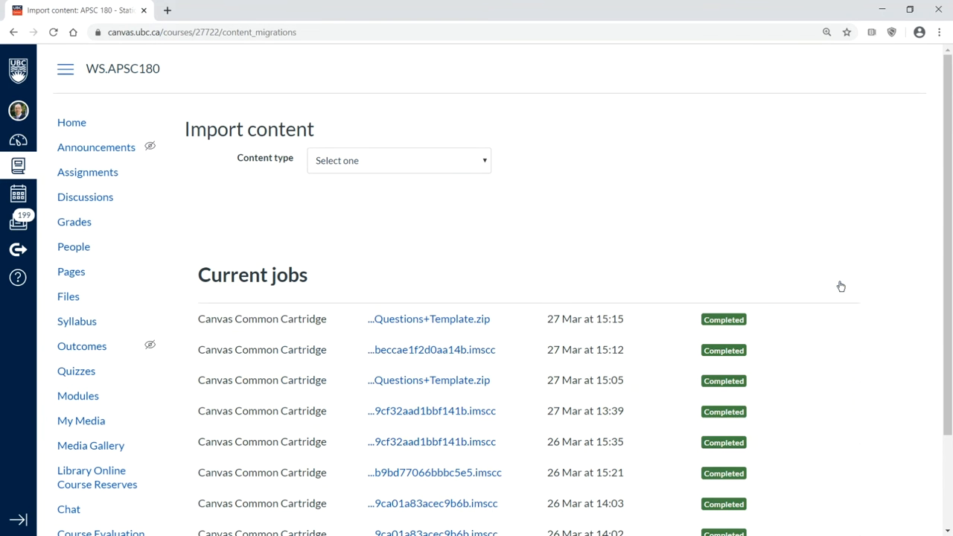
left_click(469, 162)
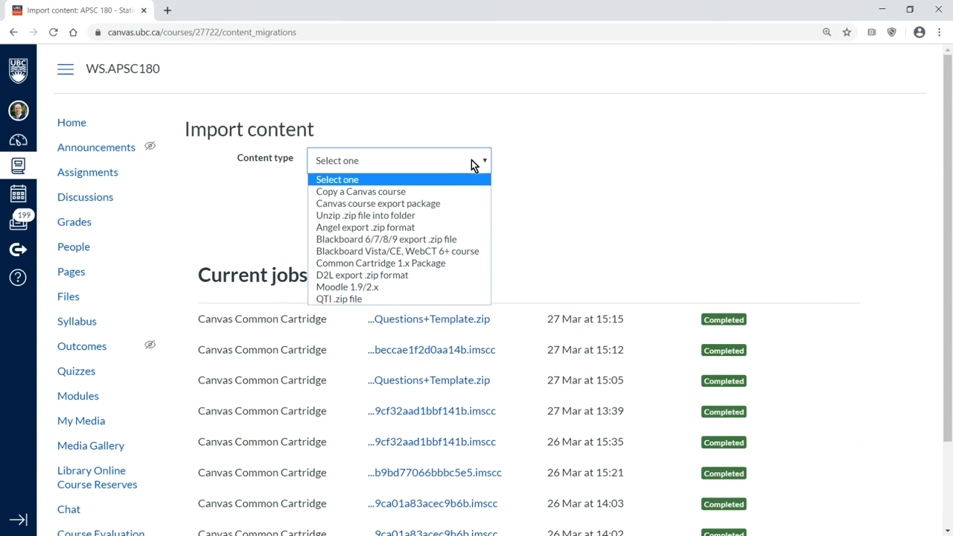
left_click(450, 205)
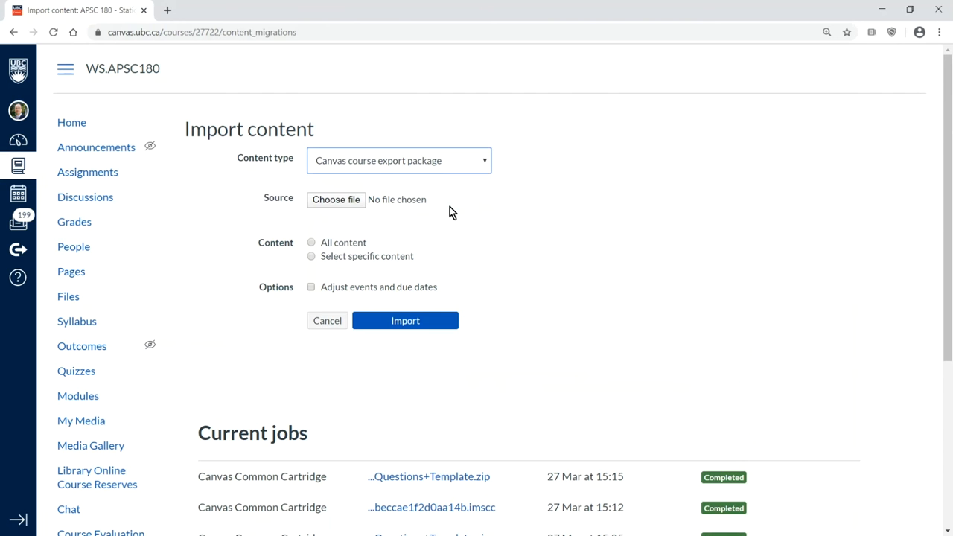
Step: Choose the Questions Template.zip file from Canvas Guides as the source and start the import with specific content selection
left_click(343, 201)
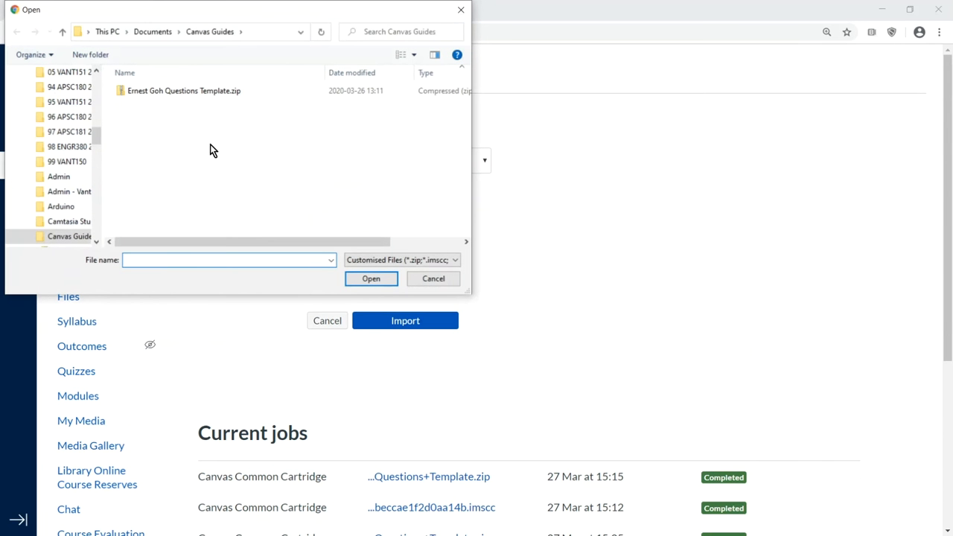
left_click(189, 90)
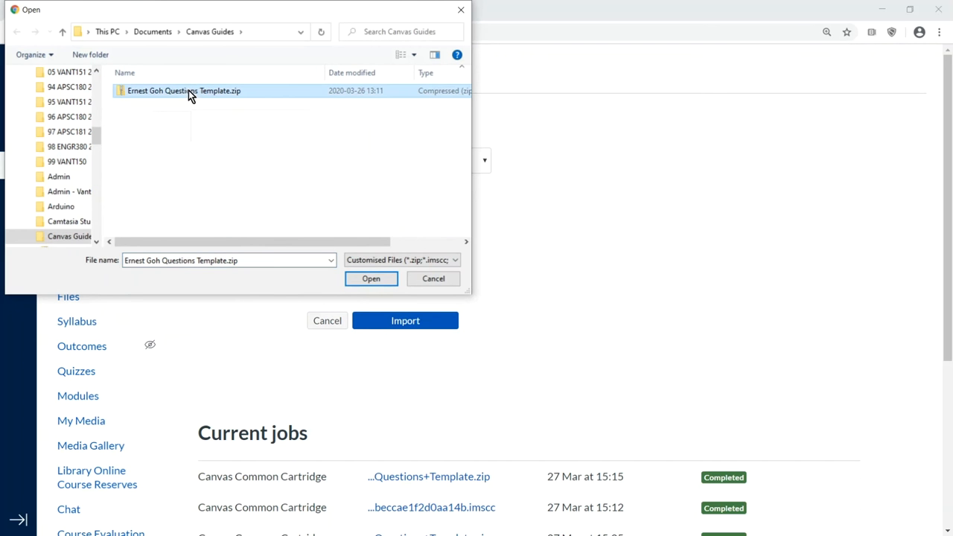
left_click(381, 279)
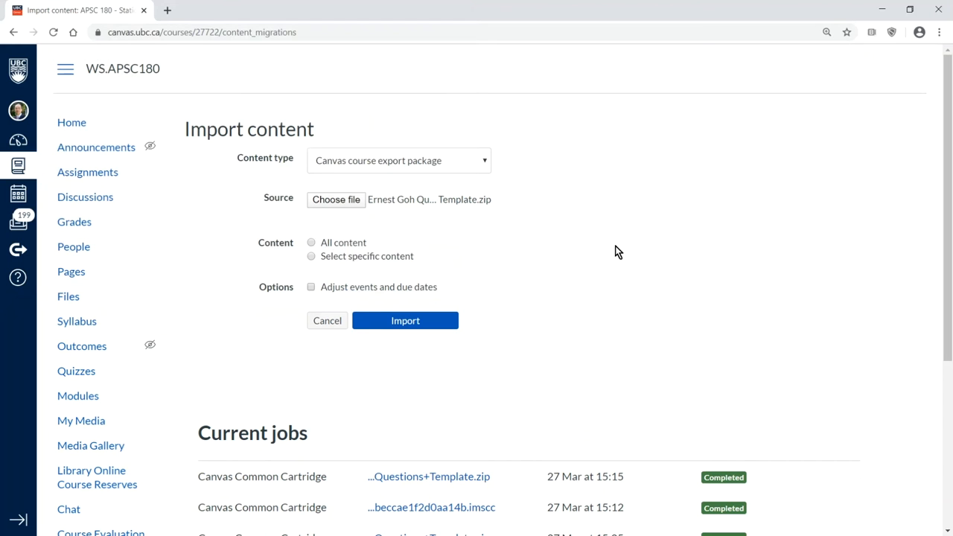
left_click(312, 258)
left_click(408, 322)
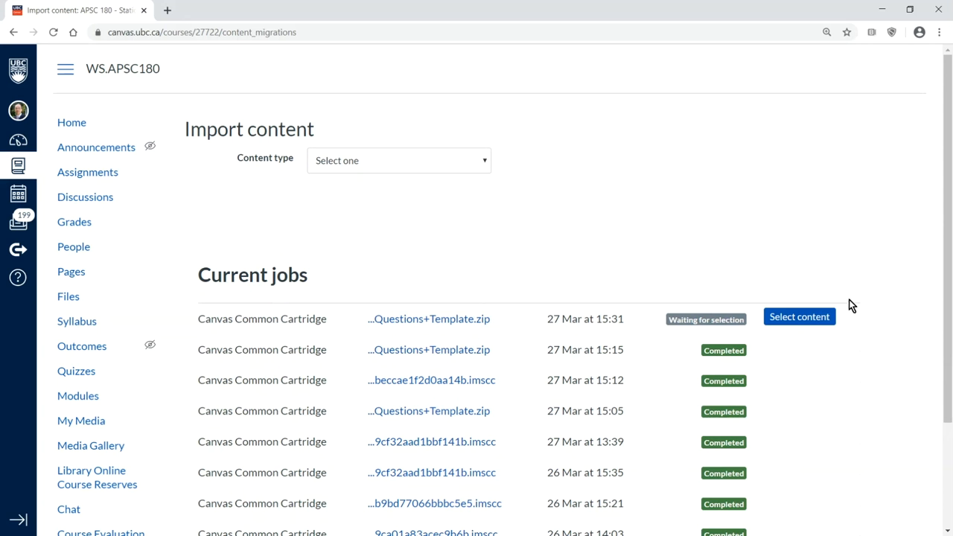
Step: Select only the Quizzes content for the import job waiting for selection and submit that choice
left_click(800, 318)
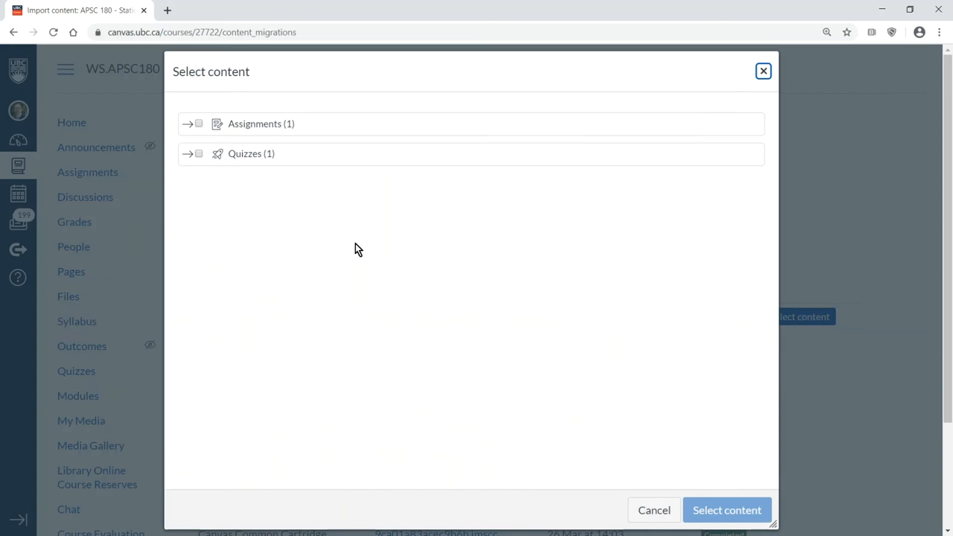
left_click(199, 154)
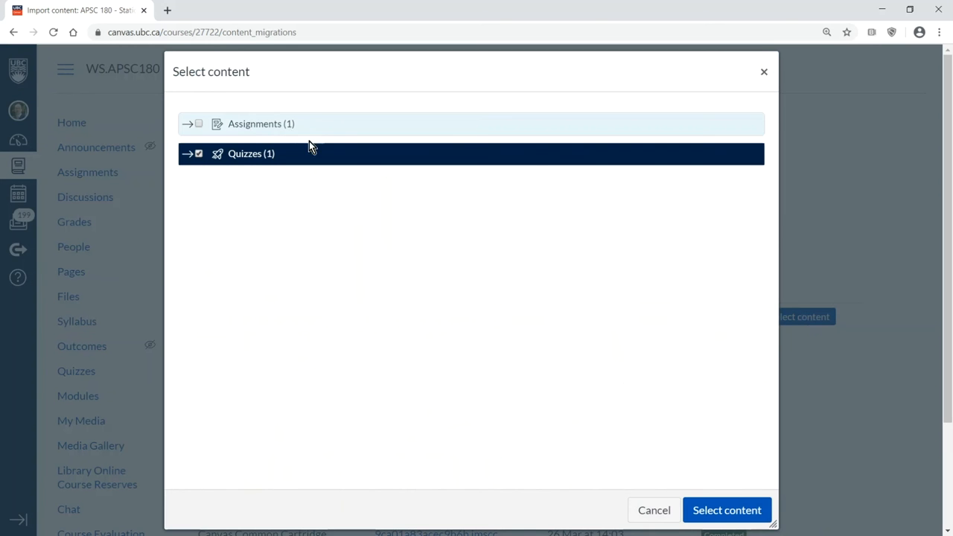
left_click(727, 510)
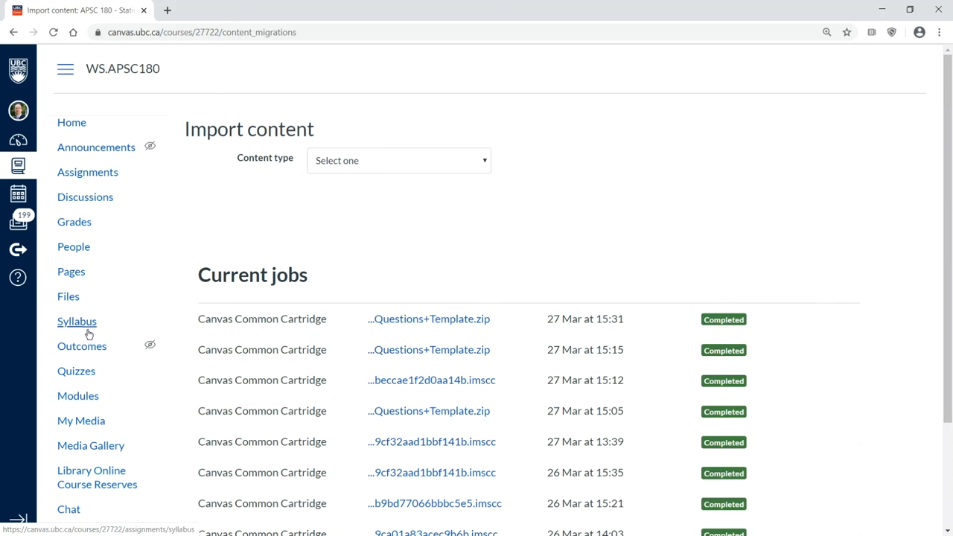
Step: Open the course's quiz list and check it for the imported Question Bank Template quiz
left_click(81, 371)
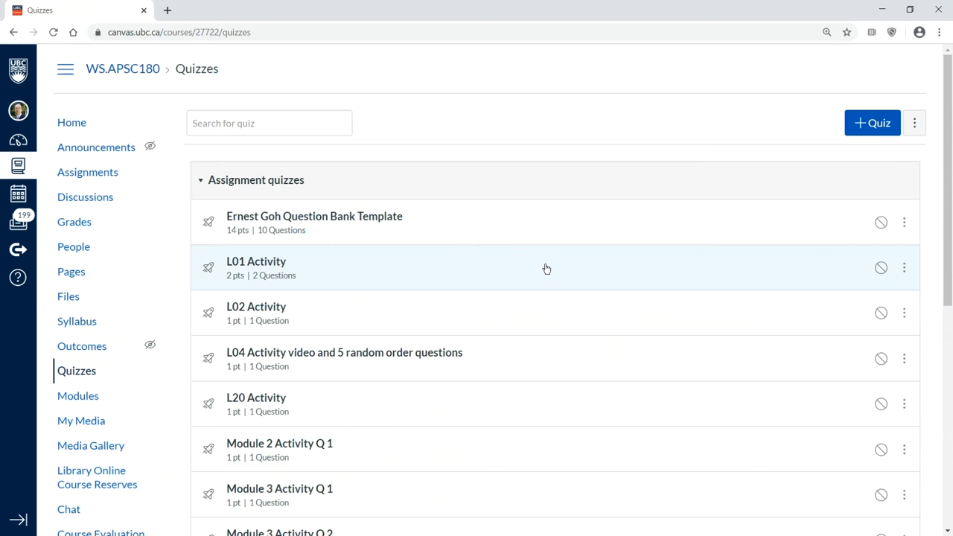
left_click(322, 223)
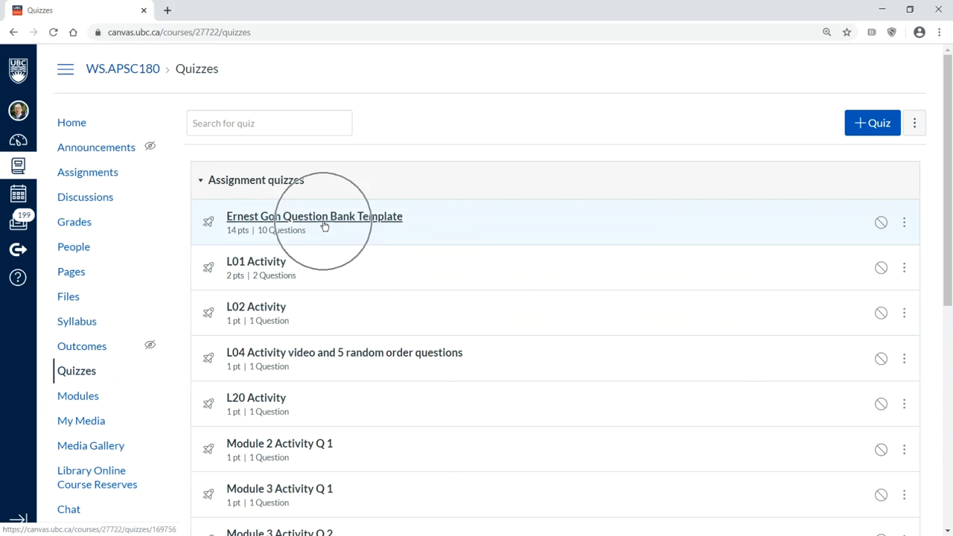
left_click(321, 222)
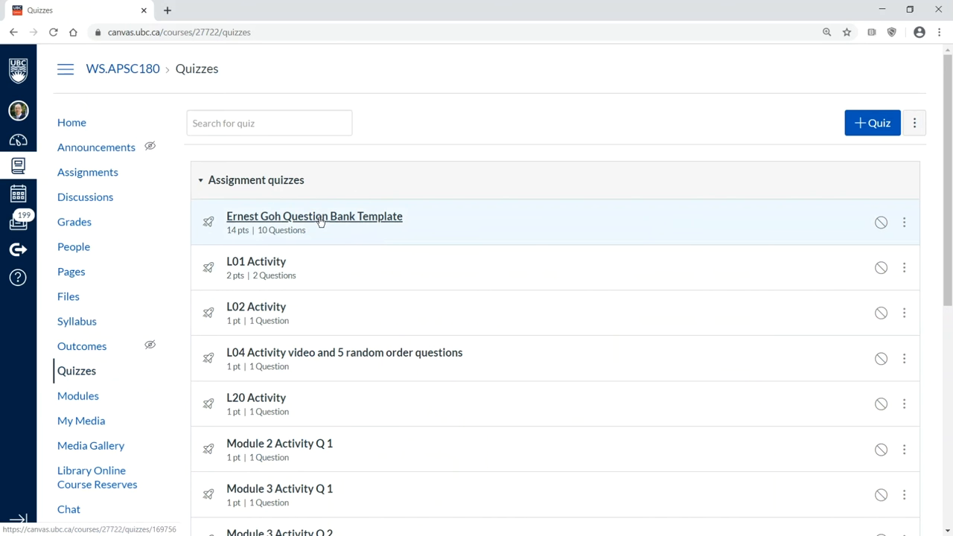
left_click(322, 223)
left_click(354, 216)
left_click(868, 124)
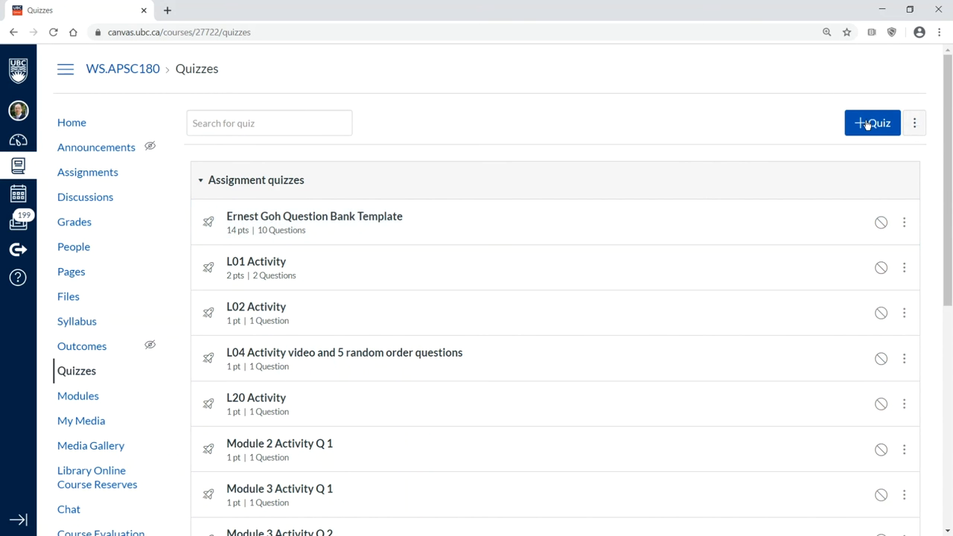
Step: Open the course's question banks in a new browser tab and open the Unfiled Questions bank
left_click(917, 124)
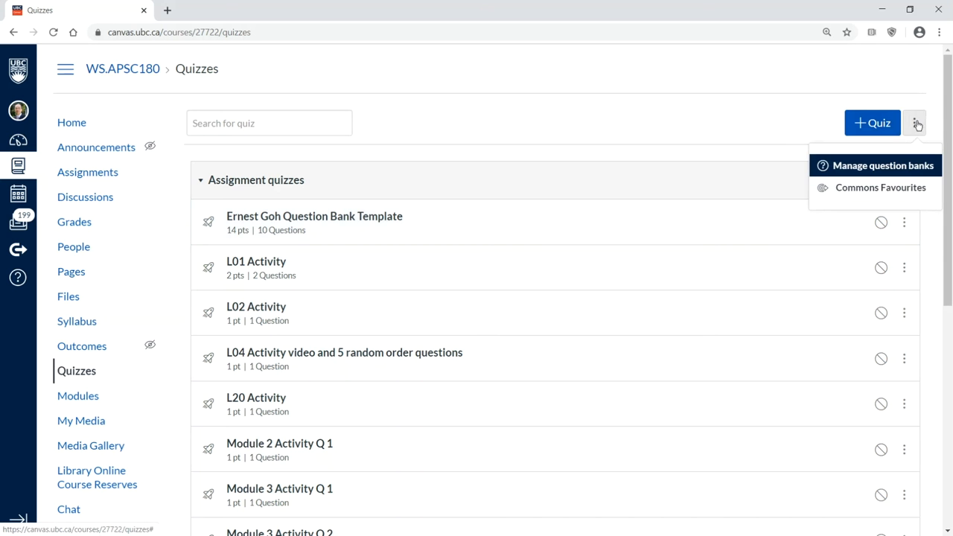
right_click(851, 168)
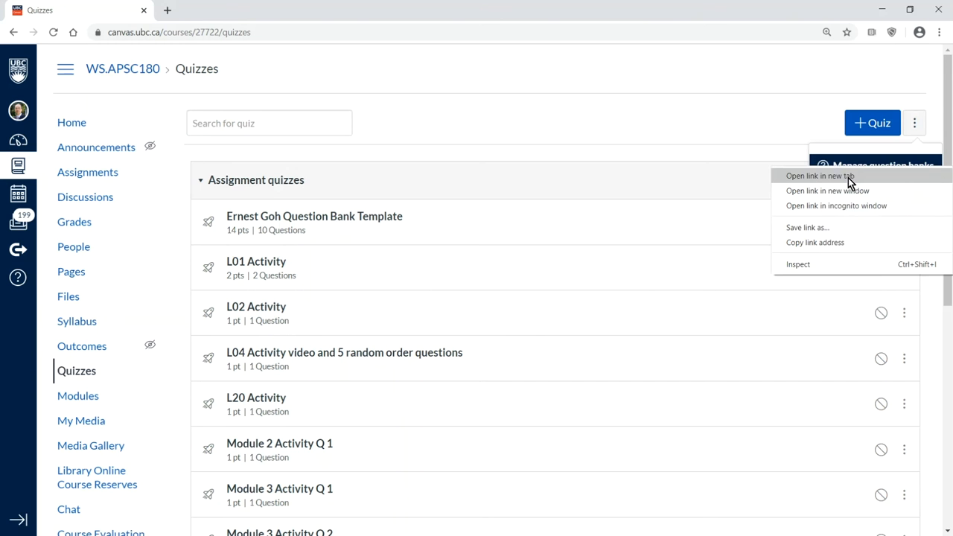
left_click(848, 178)
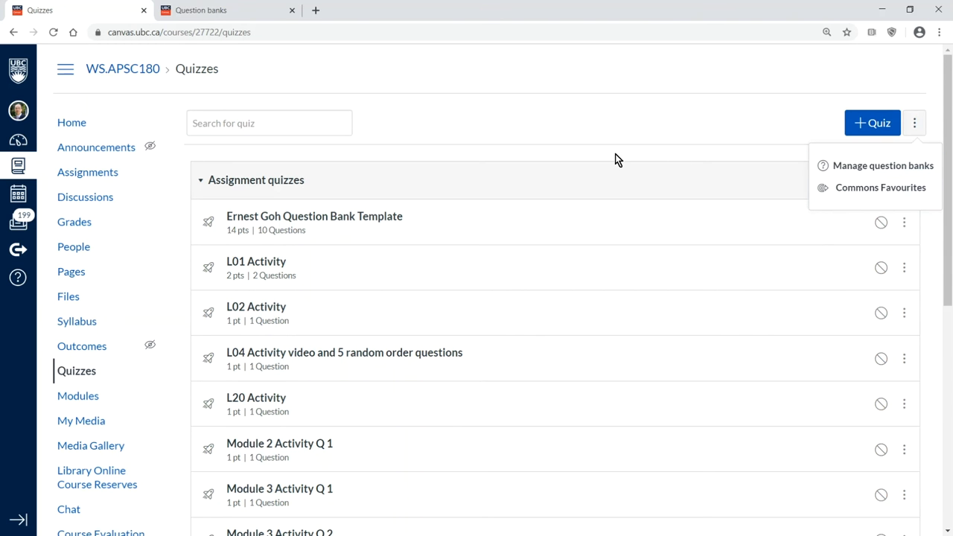
left_click(227, 16)
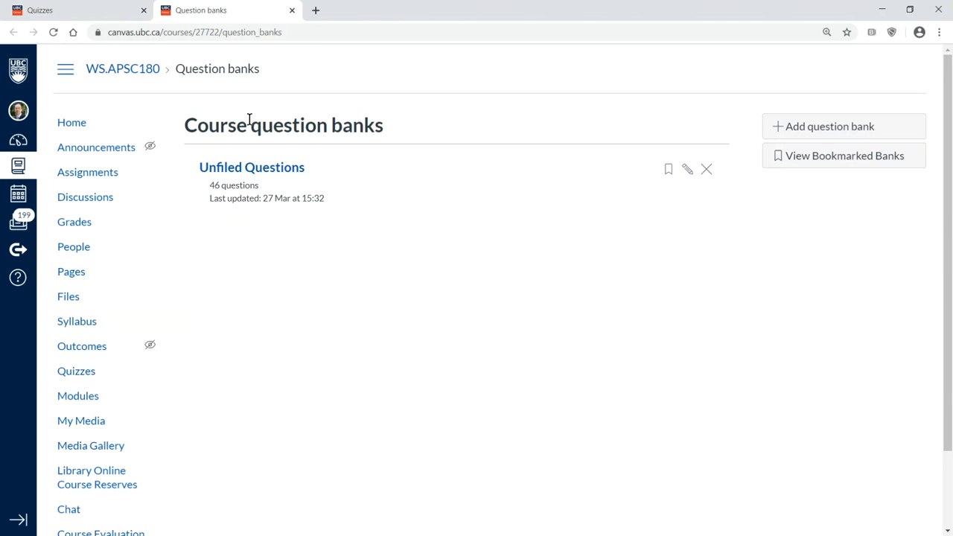
left_click(269, 173)
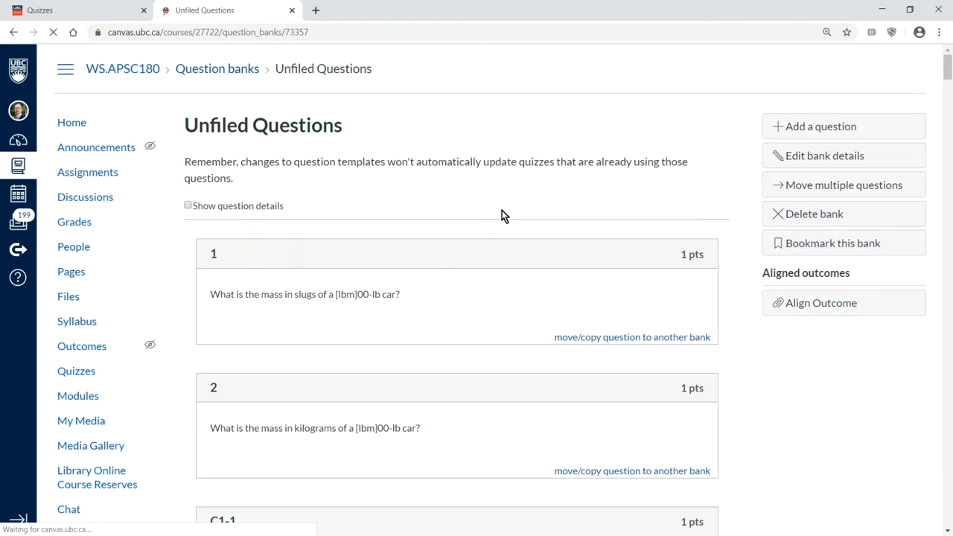
Step: Examine the entries in the Unfiled Questions bank, comparing the C1-1 and C1-2 questions
scroll(610, 303, "down", 1)
scroll(611, 309, "down", 5)
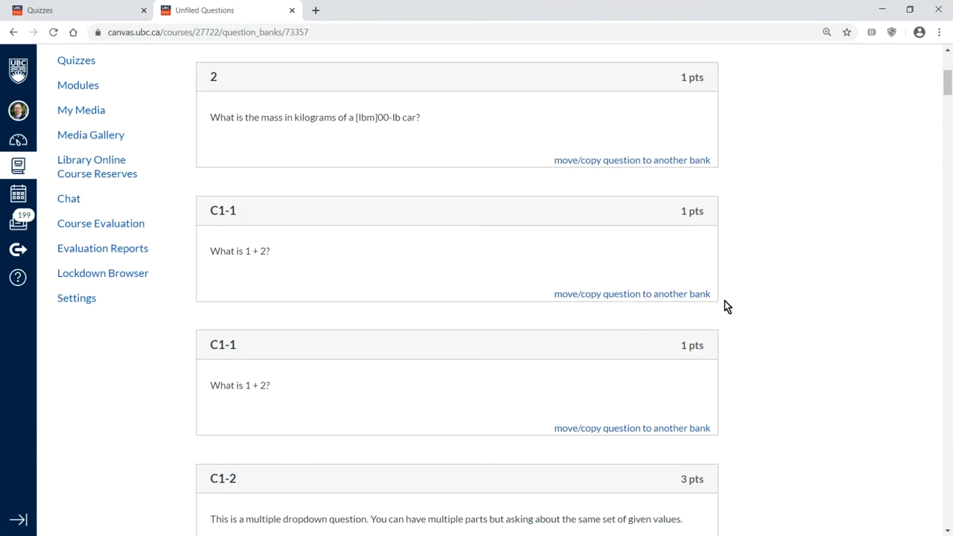
scroll(293, 238, "down", 1)
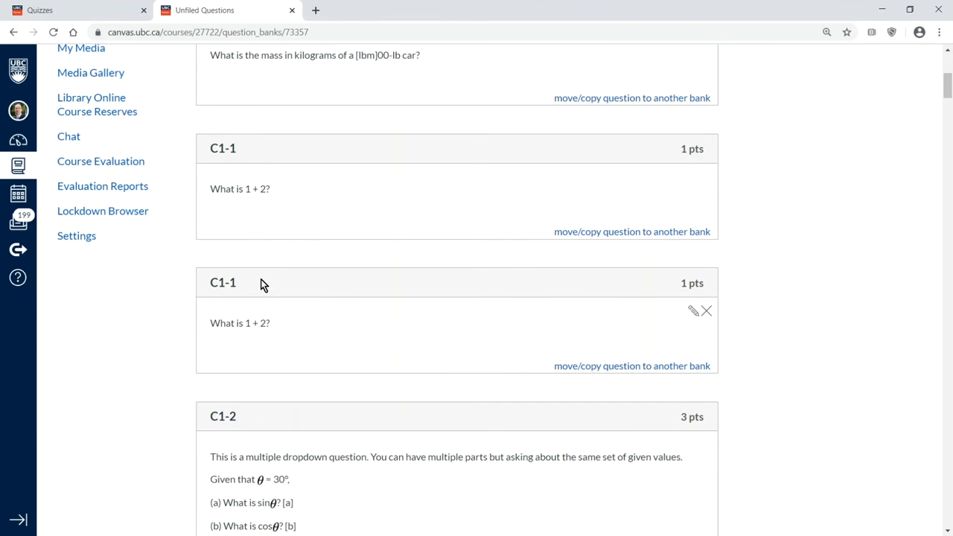
scroll(262, 283, "down", 4)
scroll(342, 311, "down", 2)
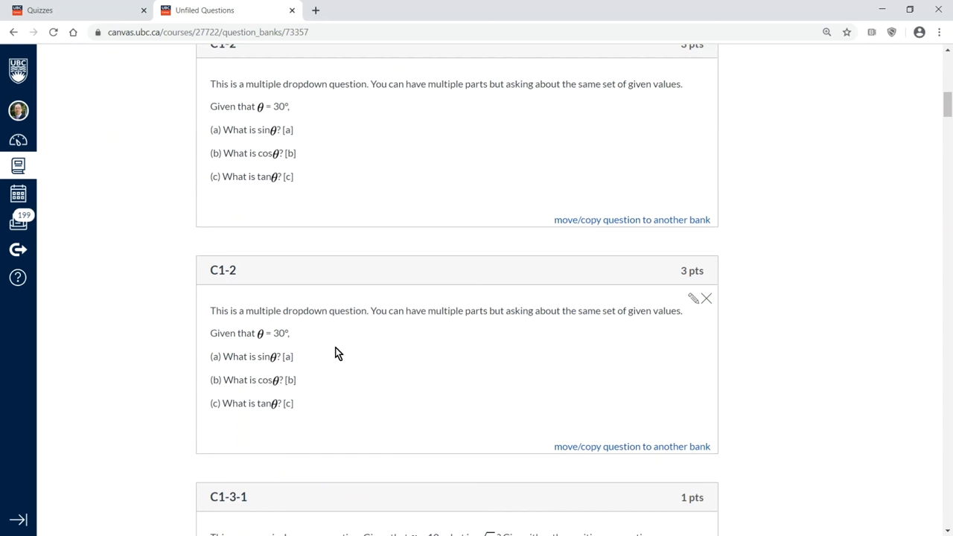
scroll(401, 335, "up", 2)
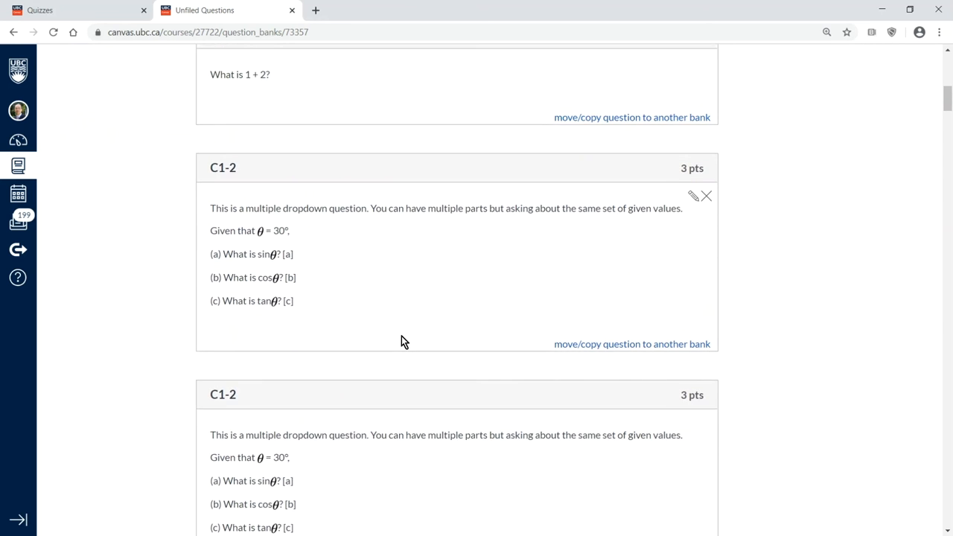
scroll(402, 336, "up", 3)
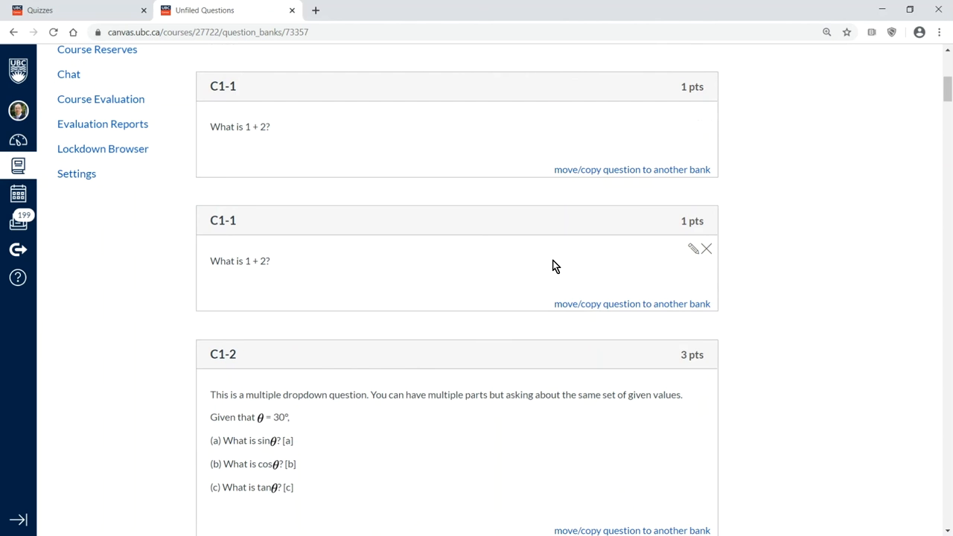
scroll(553, 265, "up", 1)
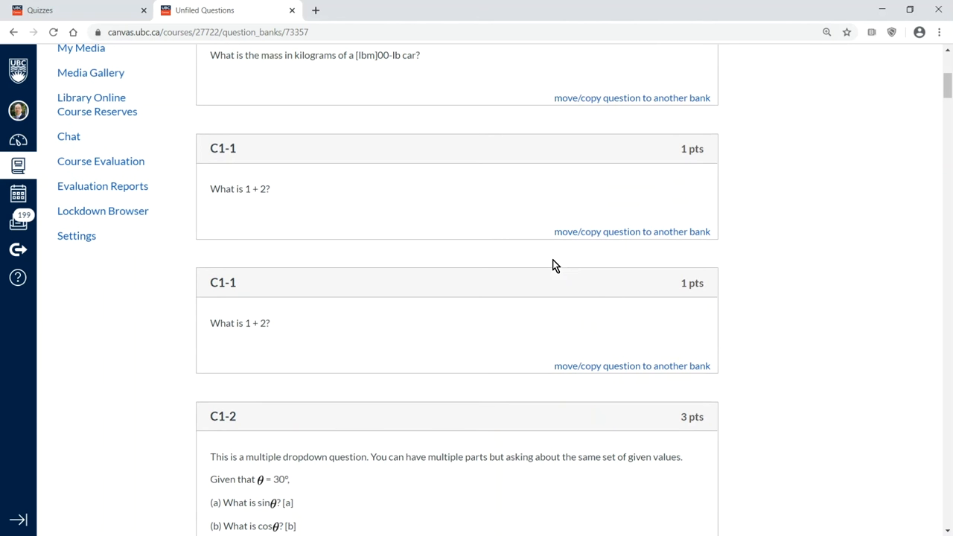
scroll(546, 269, "up", 1)
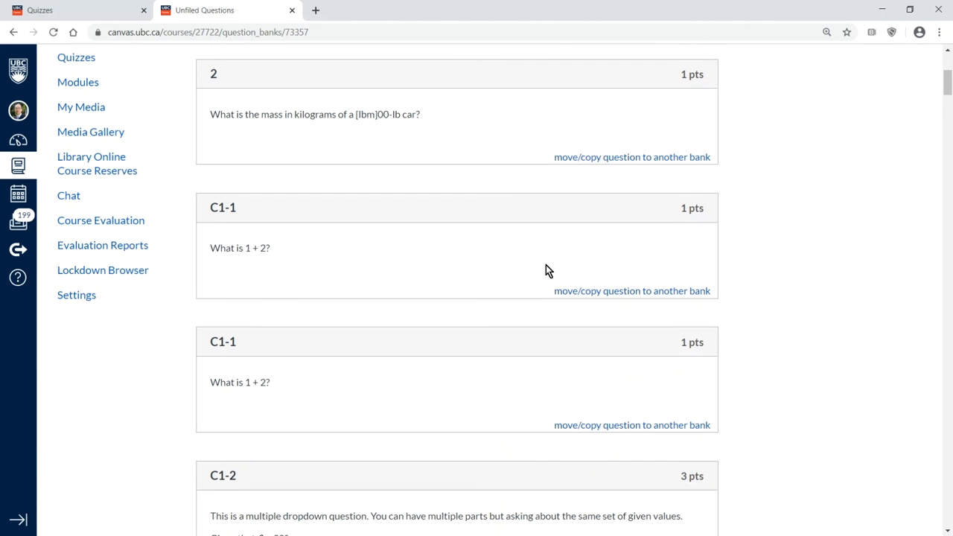
scroll(513, 278, "up", 5)
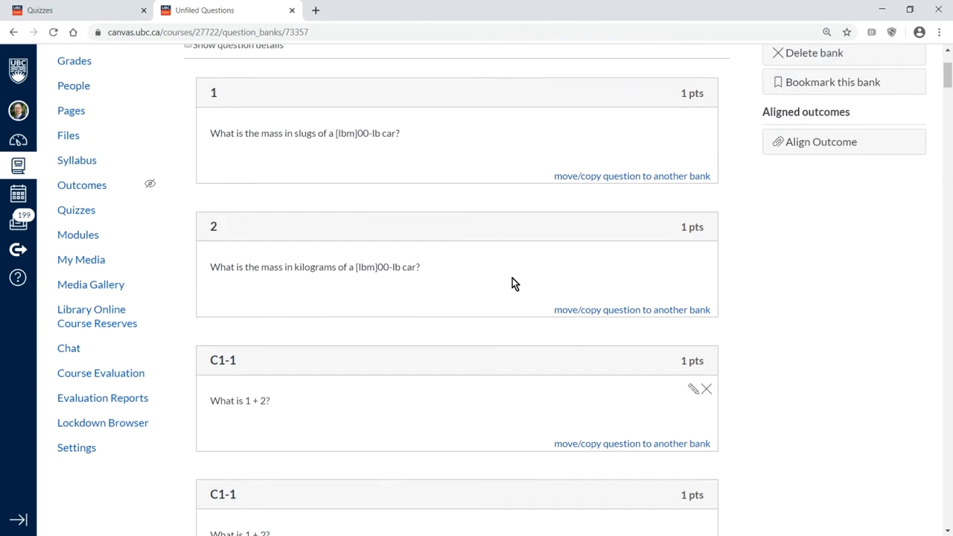
Step: Show the question details in the bank and review the answers of the first questions
left_click(187, 207)
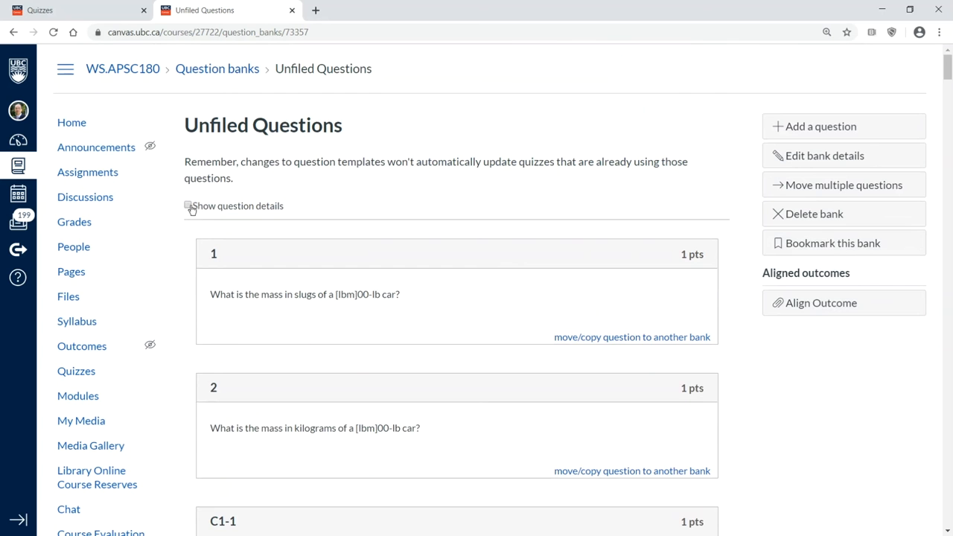
scroll(491, 297, "down", 2)
scroll(491, 301, "down", 8)
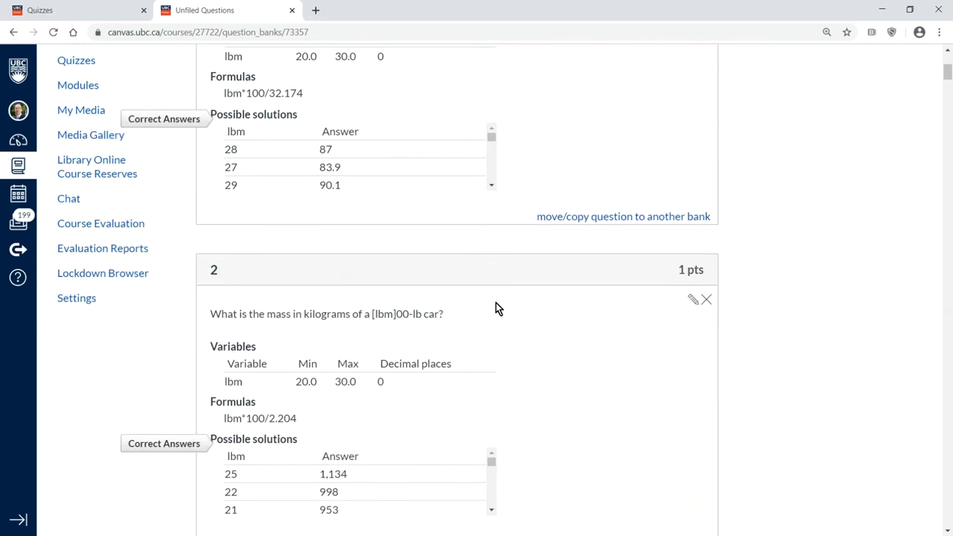
scroll(566, 303, "down", 2)
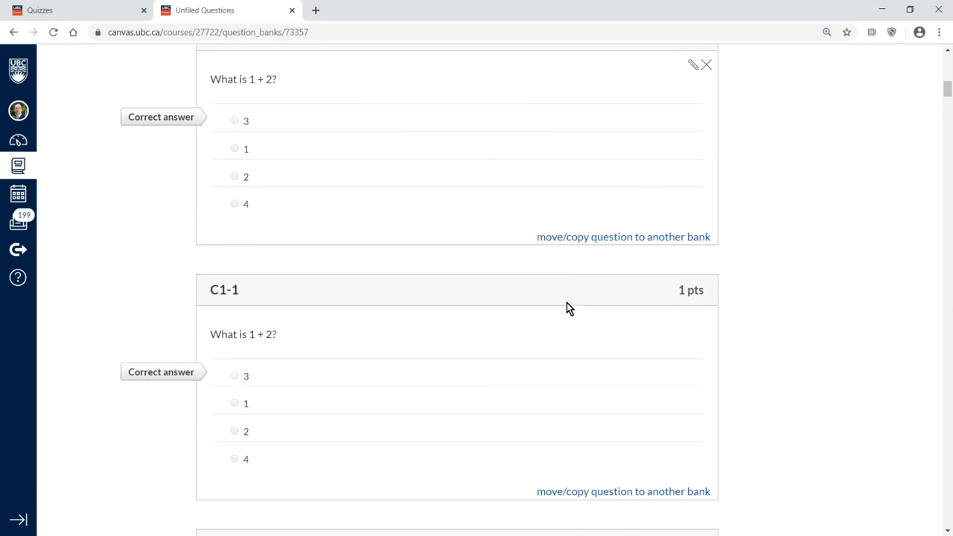
Step: Copy the C1-1 question into a new question bank named MCQ, keeping a copy in the current bank
scroll(356, 142, "up", 1)
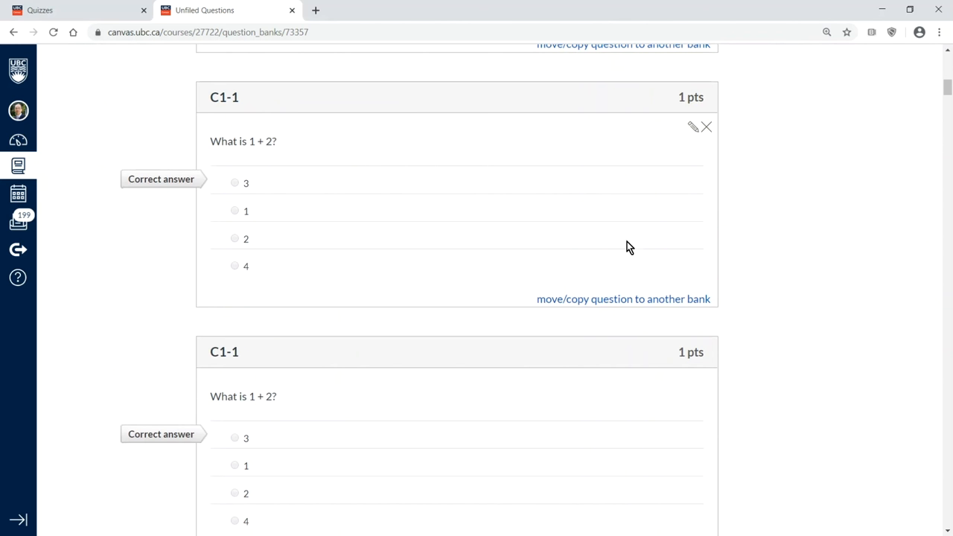
left_click(672, 300)
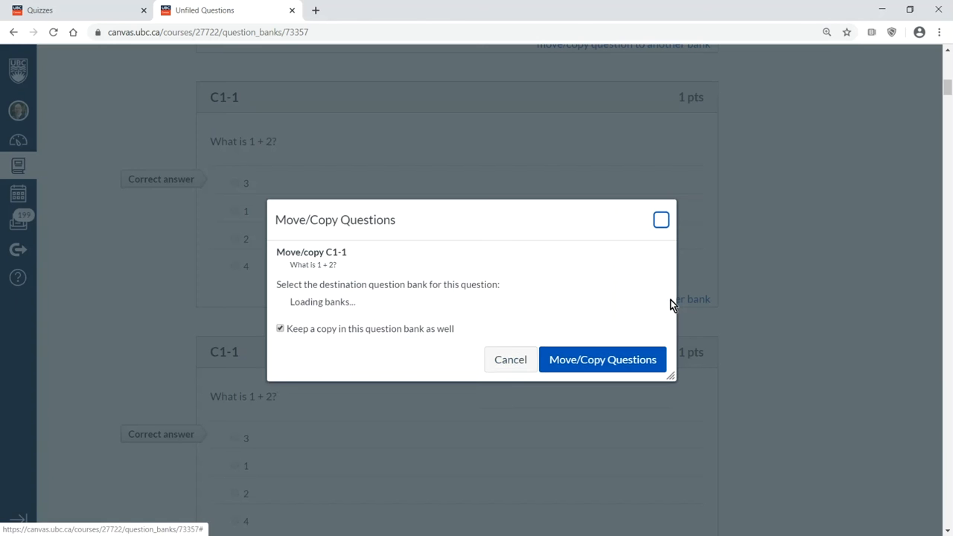
left_click(295, 301)
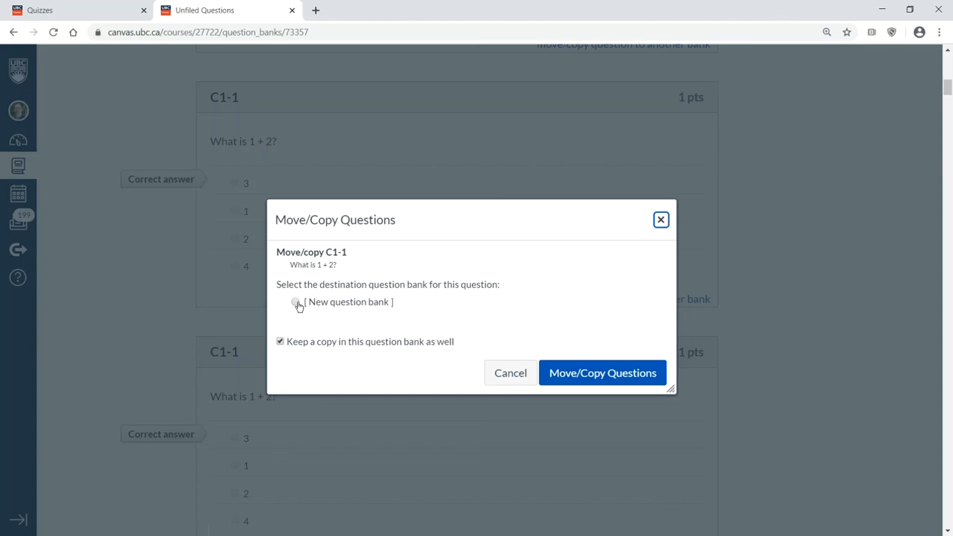
left_click(387, 344)
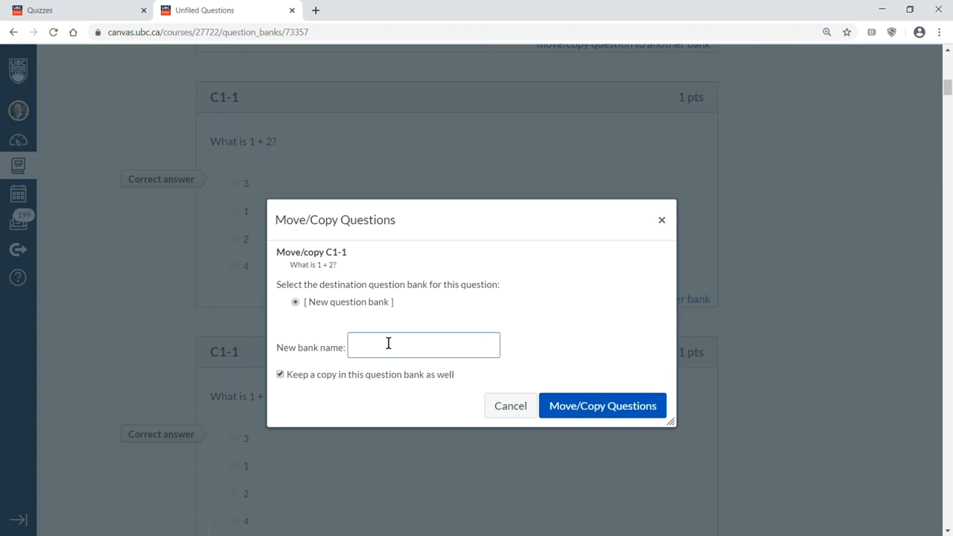
type("MCQ")
left_click(618, 411)
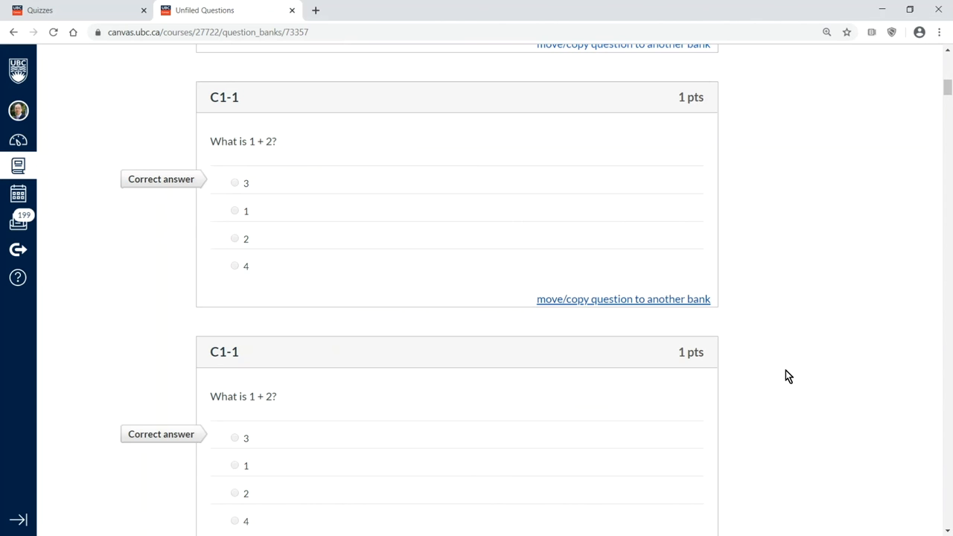
Step: Check the contents of the MCQ bank from the course question banks, and return to the Unfiled Questions bank
scroll(825, 416, "up", 10)
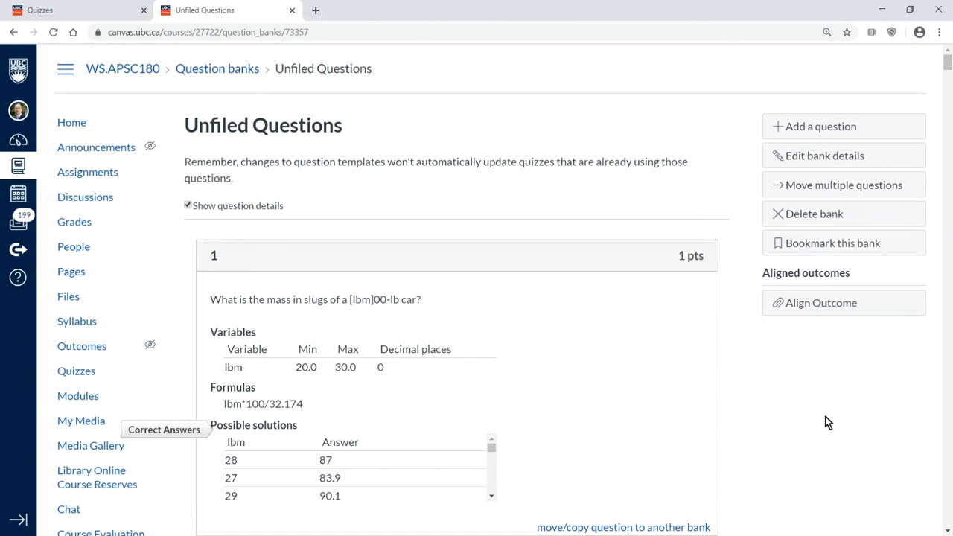
left_click(247, 80)
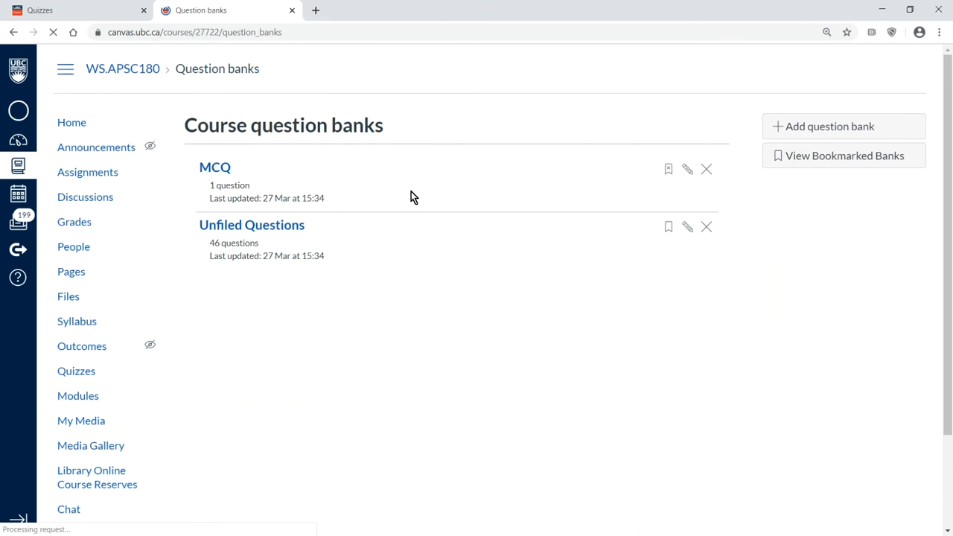
left_click(225, 171)
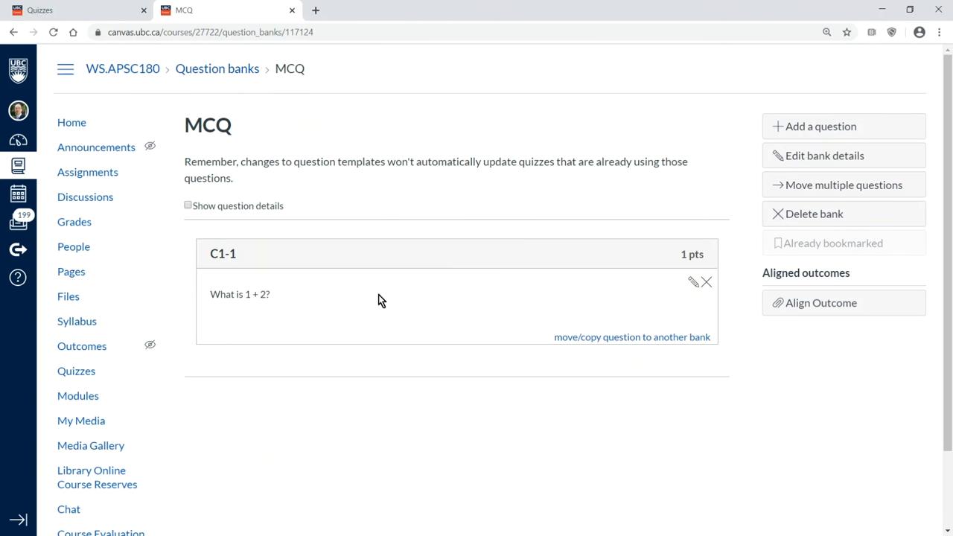
left_click(235, 70)
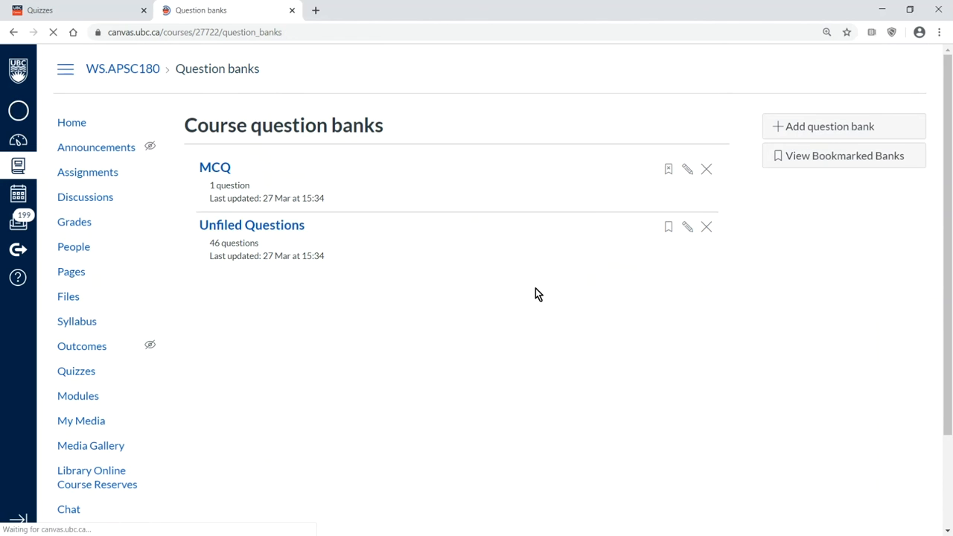
left_click(285, 231)
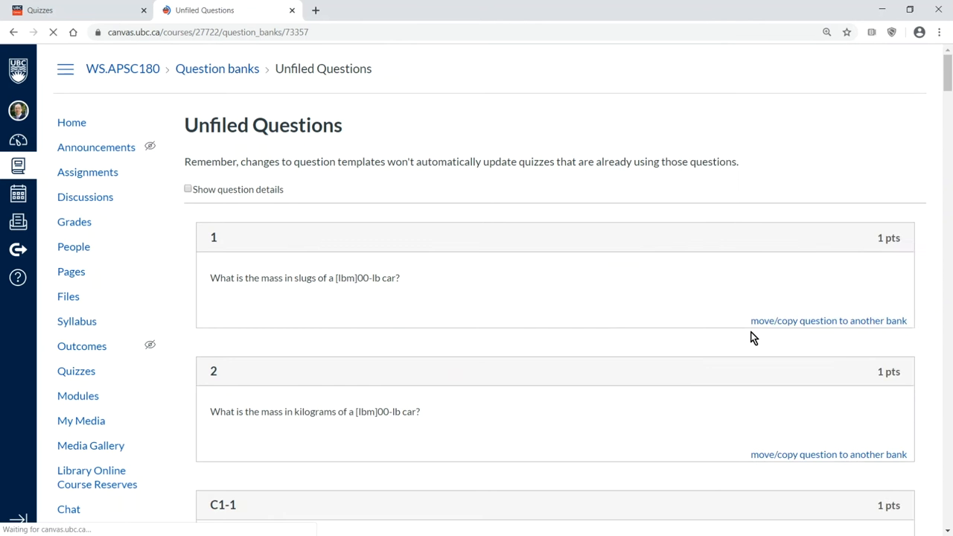
Step: Copy the C1-2 question into a new question bank named Multiple Drop Down, keeping a copy in Unfiled Questions
scroll(604, 334, "down", 7)
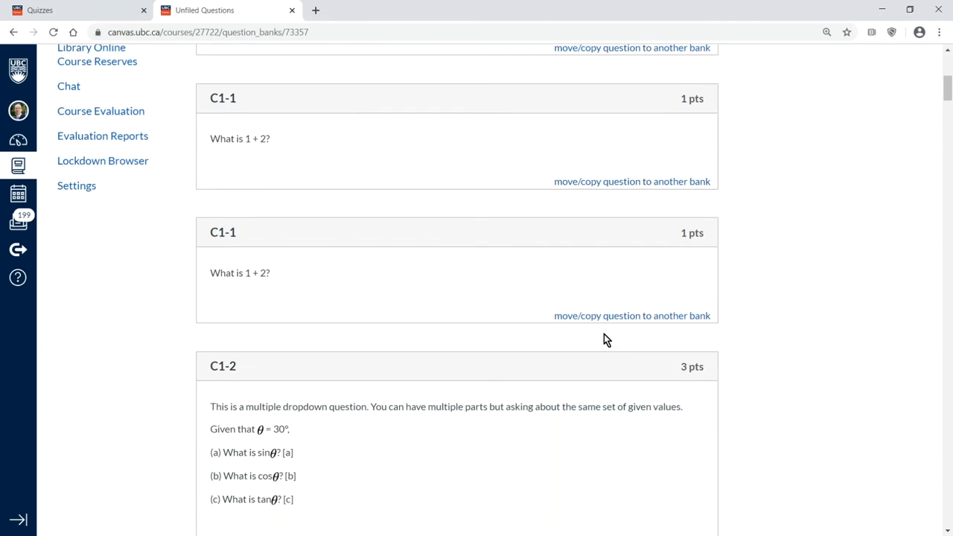
scroll(604, 334, "down", 2)
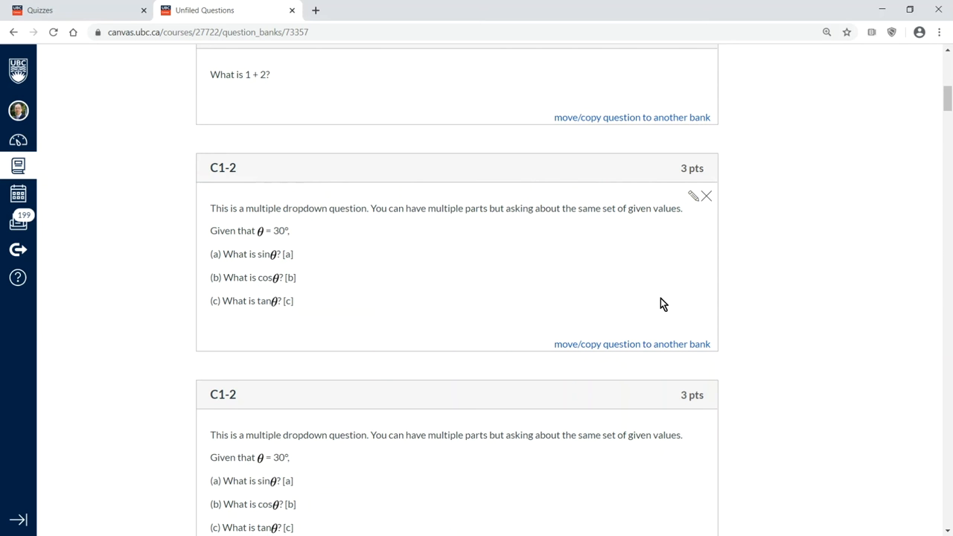
left_click(594, 345)
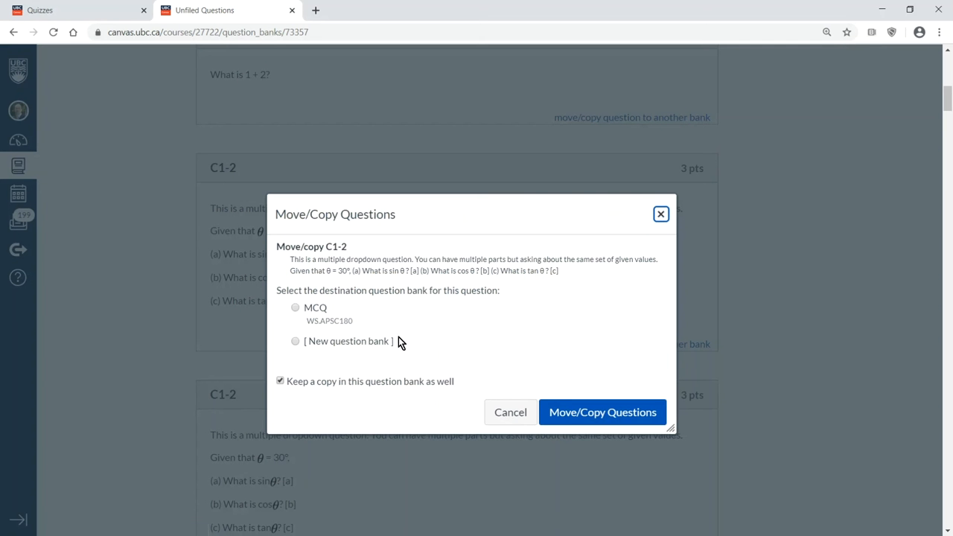
left_click(295, 341)
left_click(369, 382)
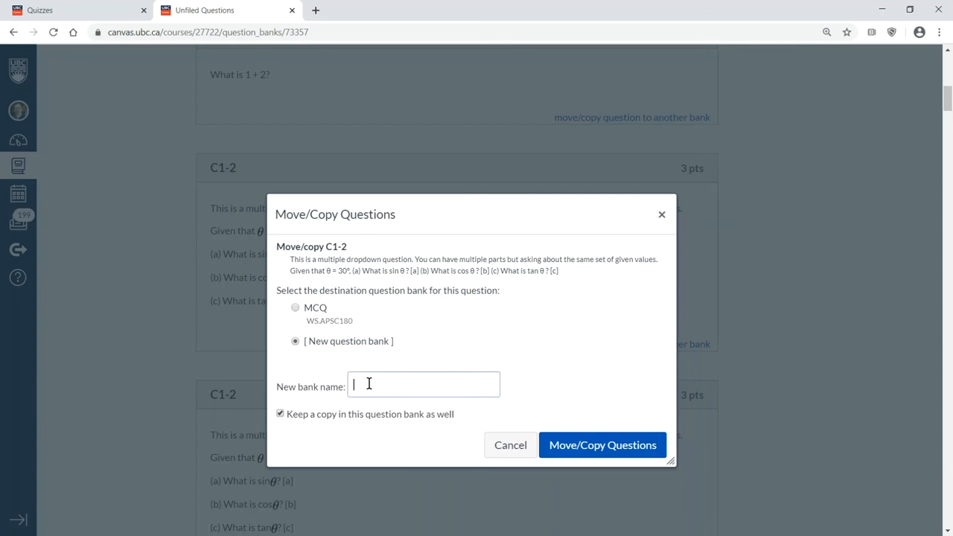
type("Multiple Drop Down")
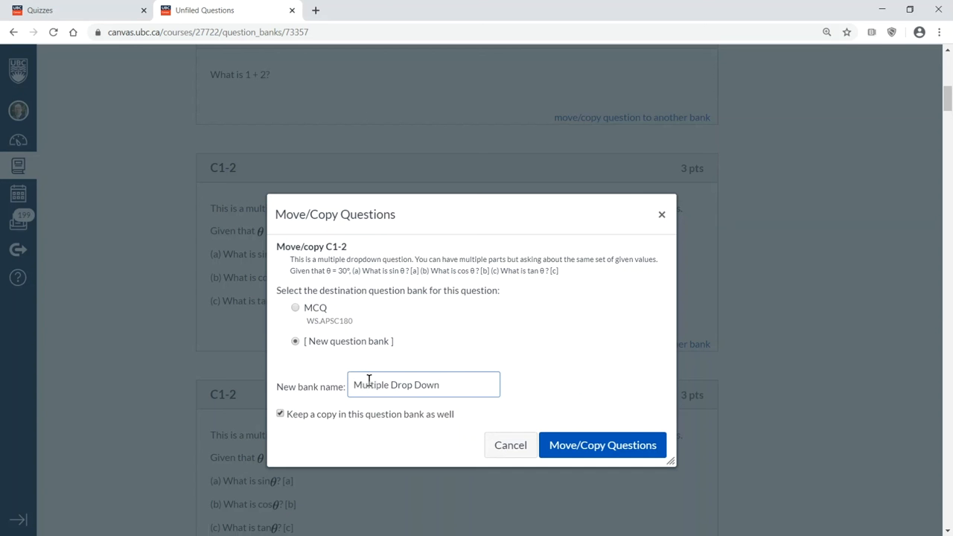
left_click(606, 445)
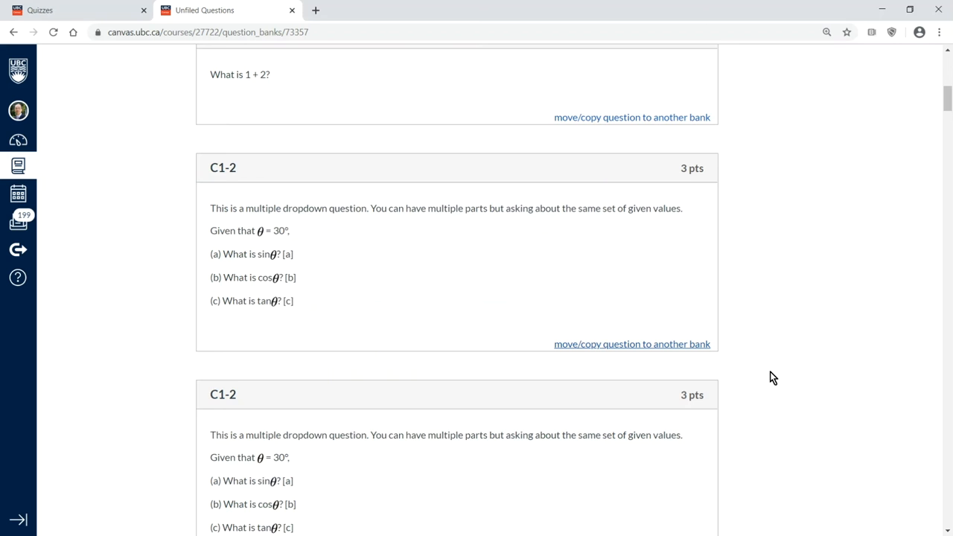
Step: Copy the C1-3-1 question into a new question bank named Numerical, keeping a copy in Unfiled Questions
scroll(770, 372, "down", 1)
scroll(770, 372, "down", 2)
scroll(769, 371, "down", 4)
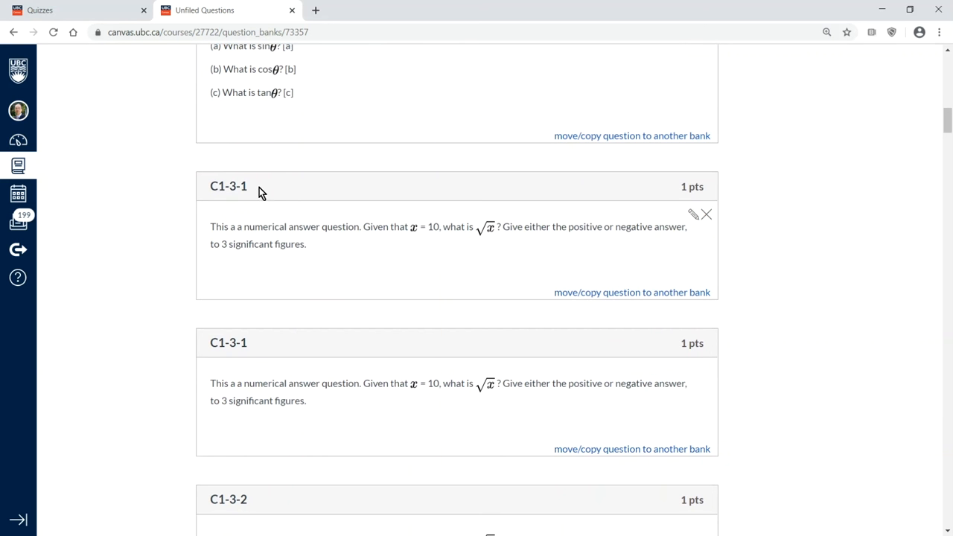
left_click(632, 293)
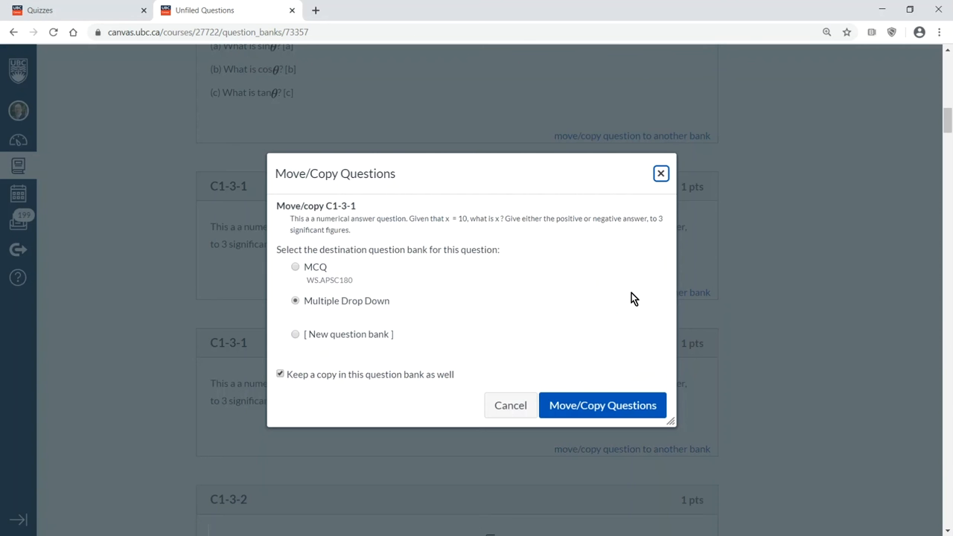
left_click(296, 334)
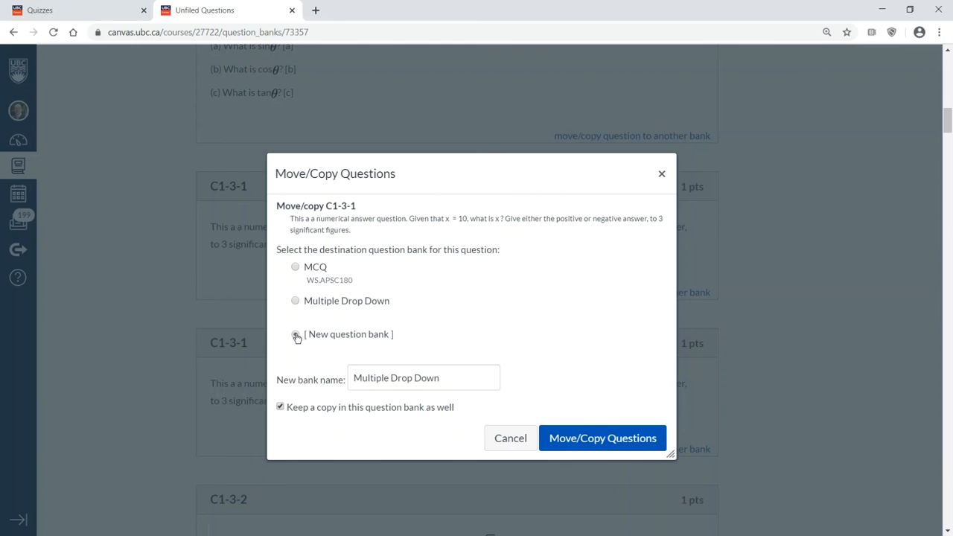
left_click_drag(468, 378, 347, 381)
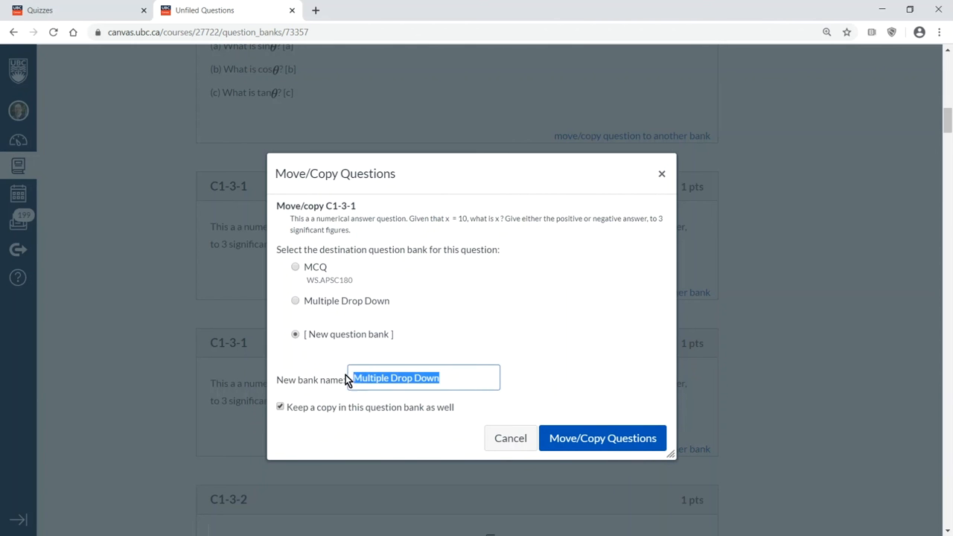
type("Numerical")
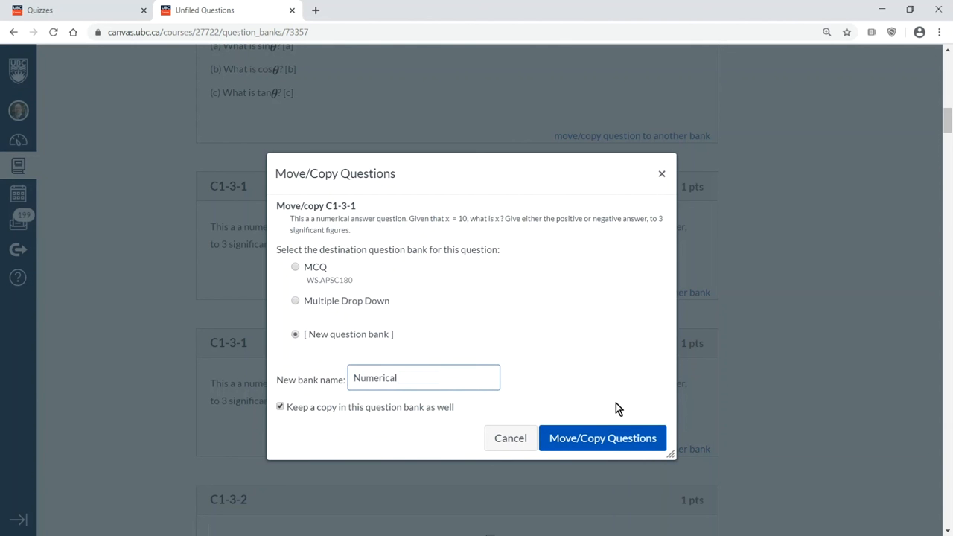
left_click(623, 443)
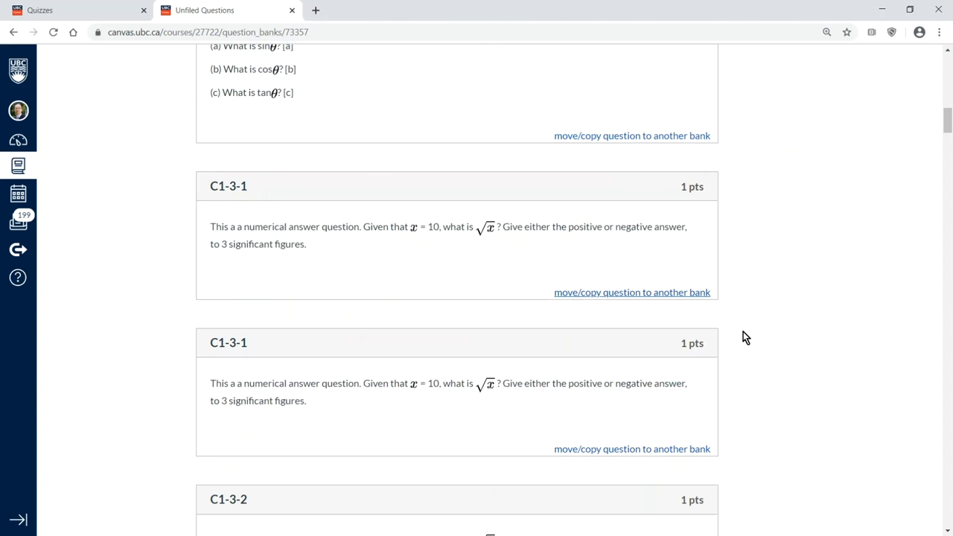
Step: Compare the titles and given x values of the C1-3-1 and C1-3-2 numerical questions
scroll(323, 313, "down", 1)
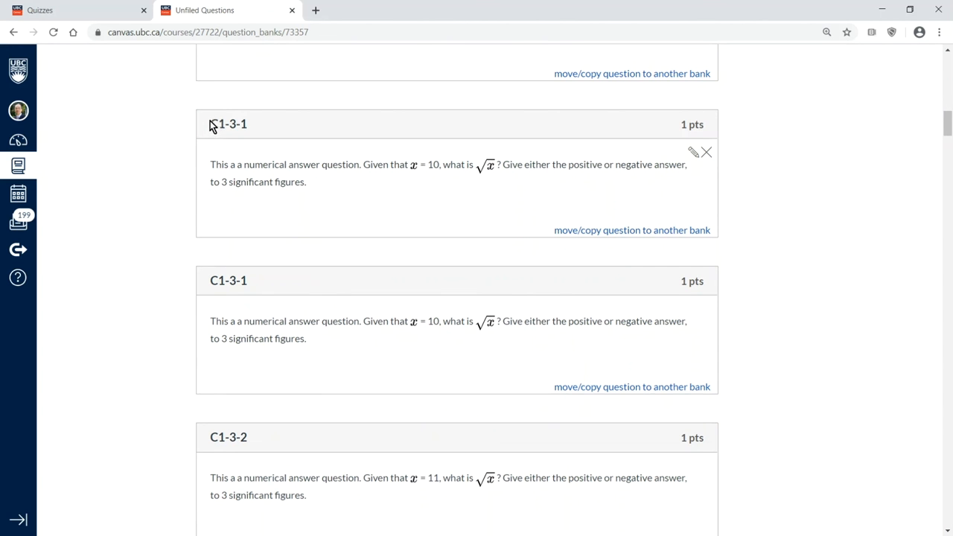
left_click_drag(210, 120, 245, 119)
scroll(281, 397, "down", 1)
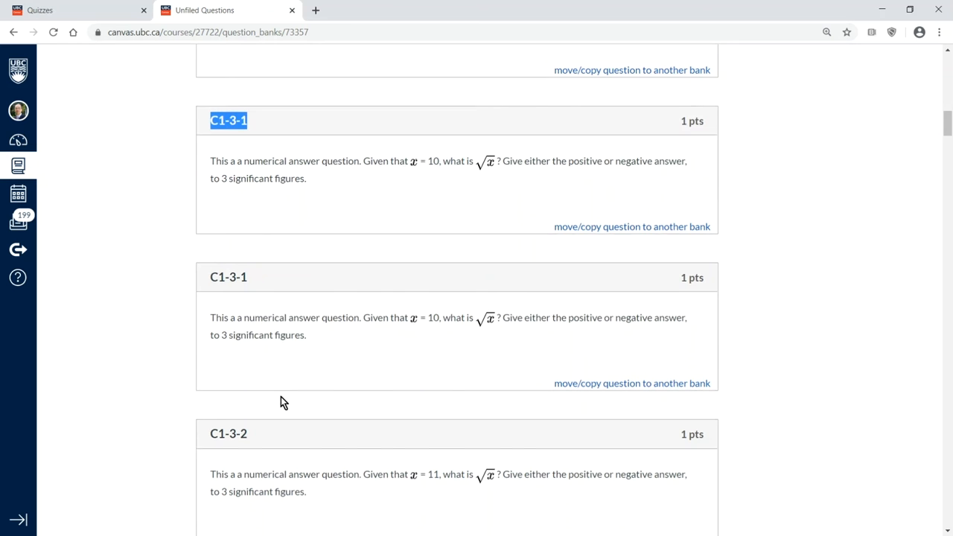
left_click_drag(208, 374, 259, 381)
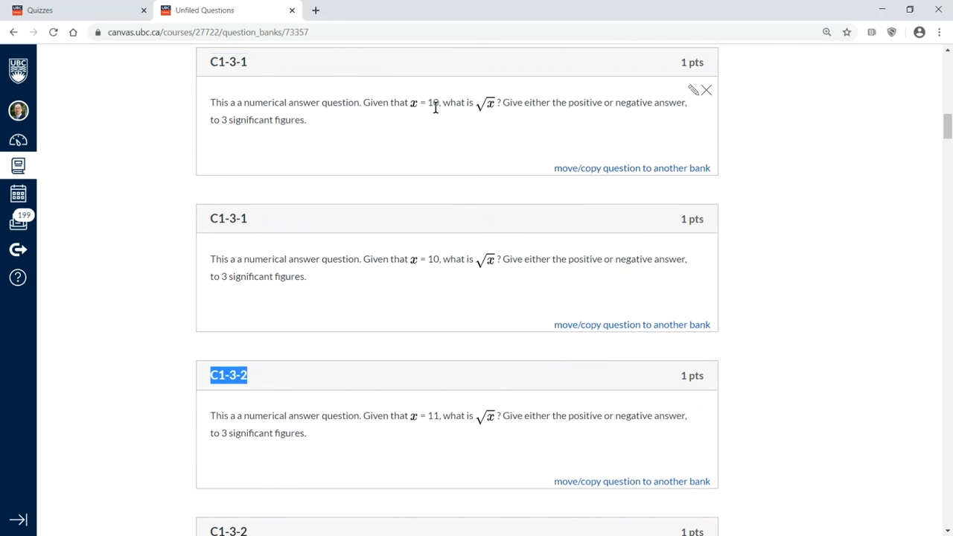
key("ctrl+c")
key("ctrl+c")
key("ctrl")
key("ctrl")
key("ctrl")
left_click(439, 431)
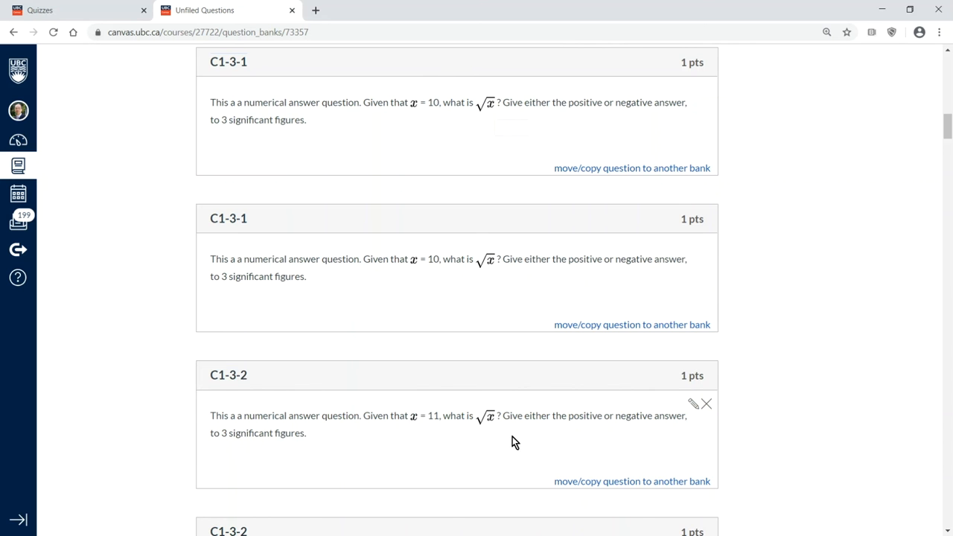
Step: Copy the C1-3-2 question into the existing Numerical question bank, keeping a copy in Unfiled Questions
left_click(616, 484)
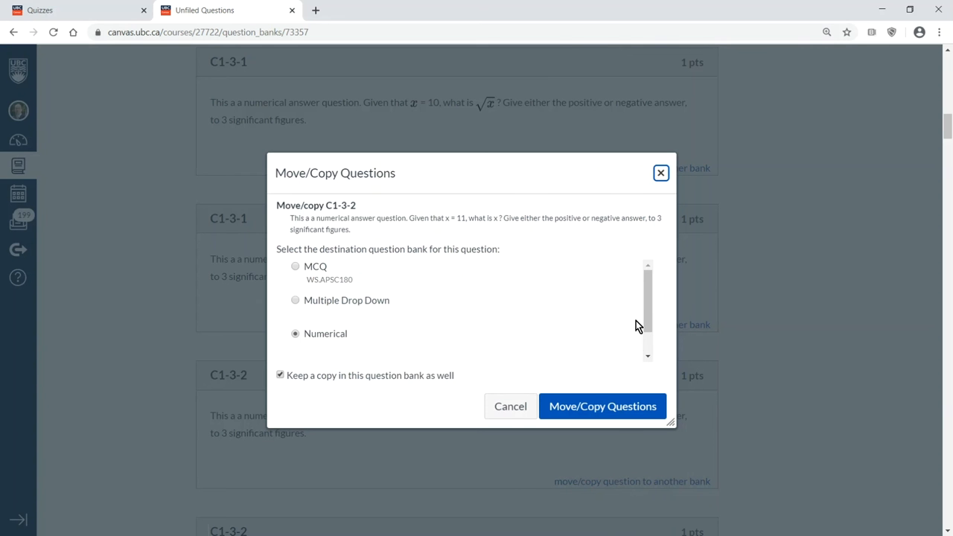
left_click_drag(649, 300, 647, 335)
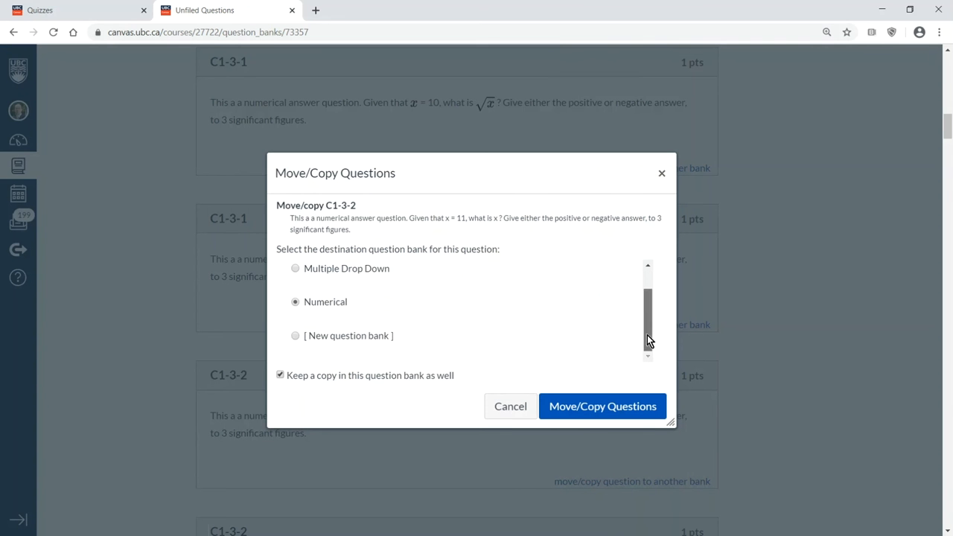
left_click(313, 301)
left_click(591, 407)
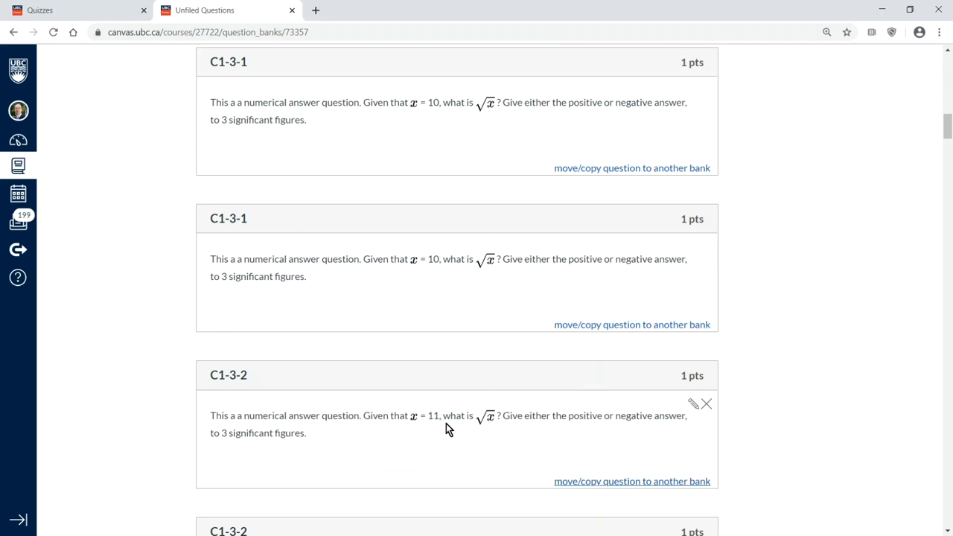
Step: Copy the C1-4 question into a new question bank named Formula, keeping a copy in Unfiled Questions
scroll(456, 429, "down", 1)
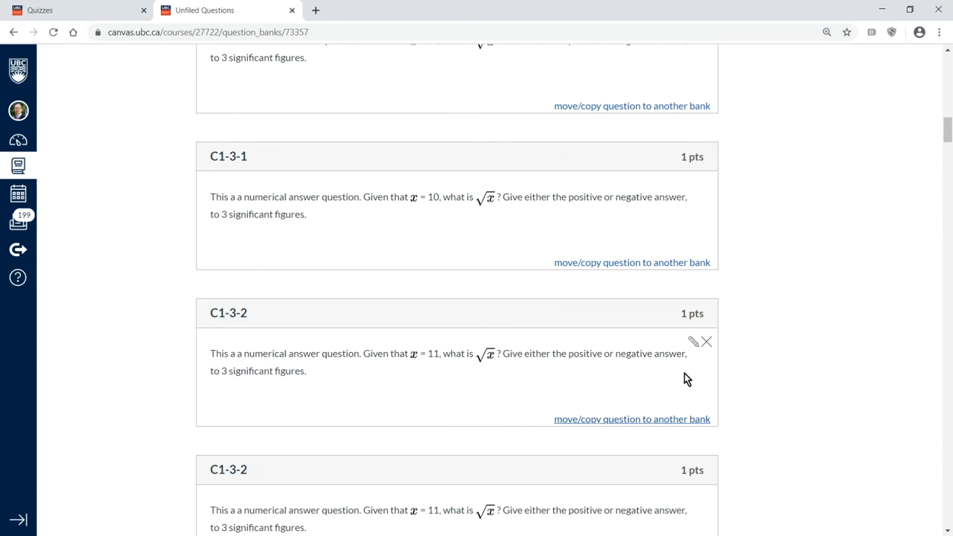
scroll(678, 366, "down", 7)
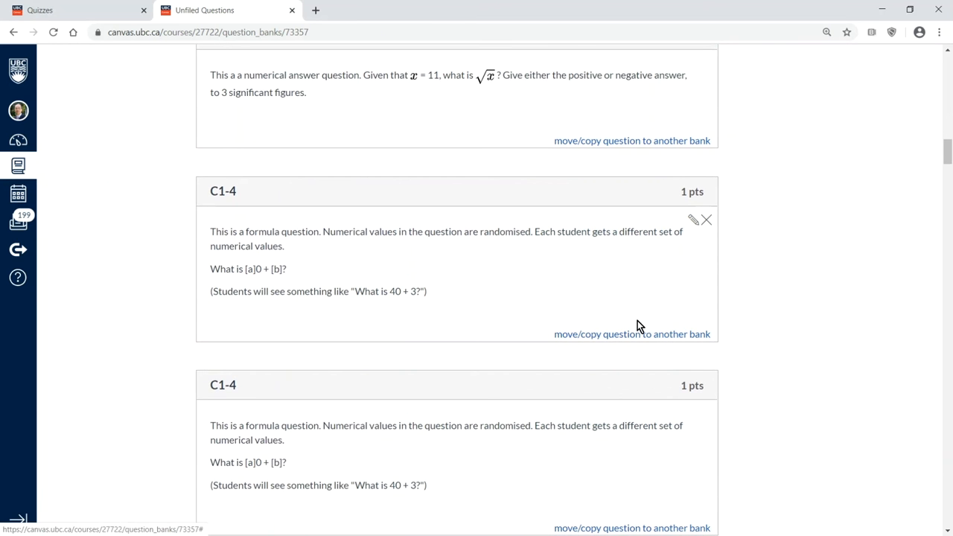
scroll(607, 307, "down", 1)
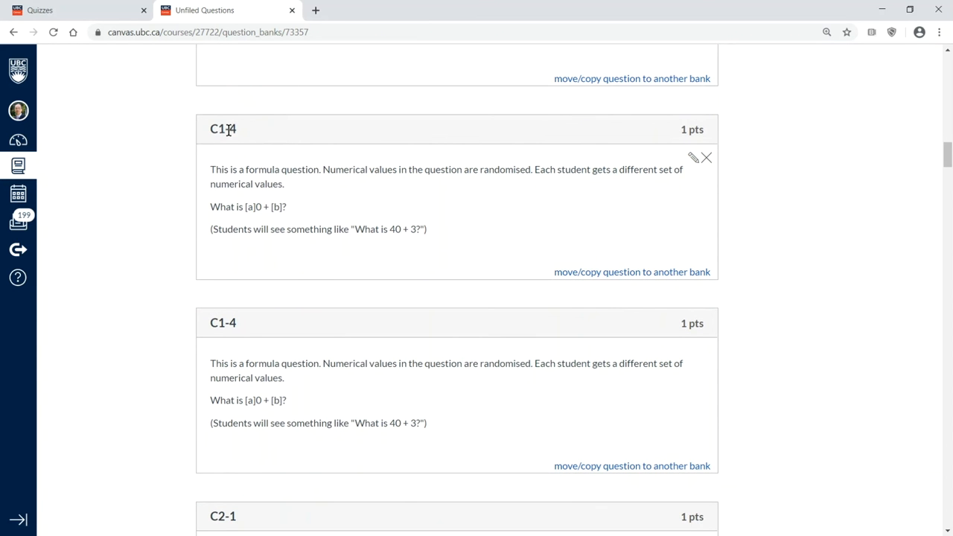
left_click(229, 130)
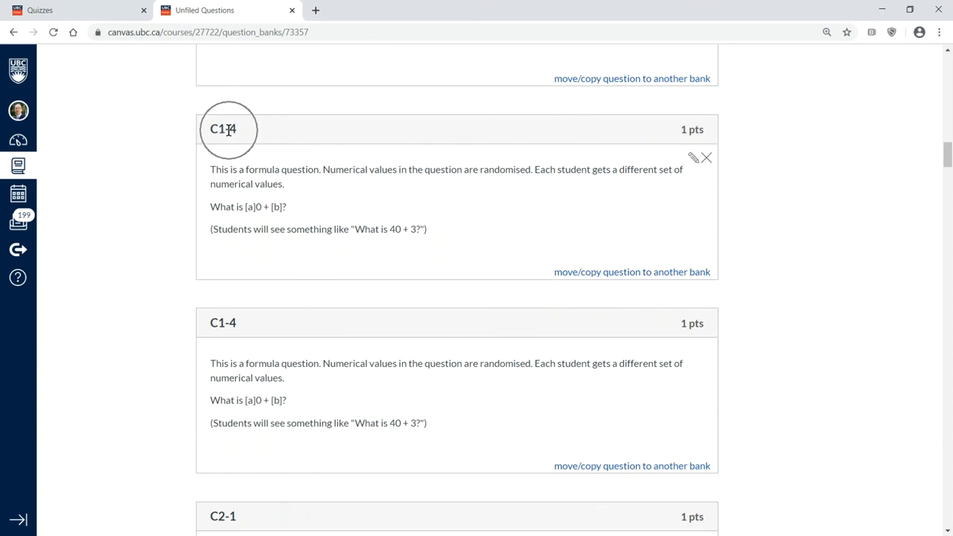
left_click(634, 273)
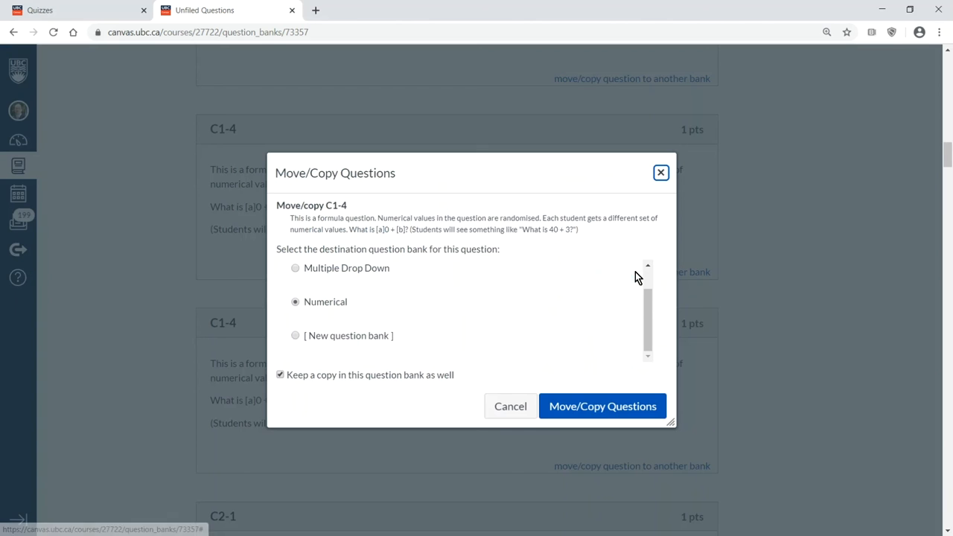
left_click(296, 336)
left_click_drag(419, 383, 344, 381)
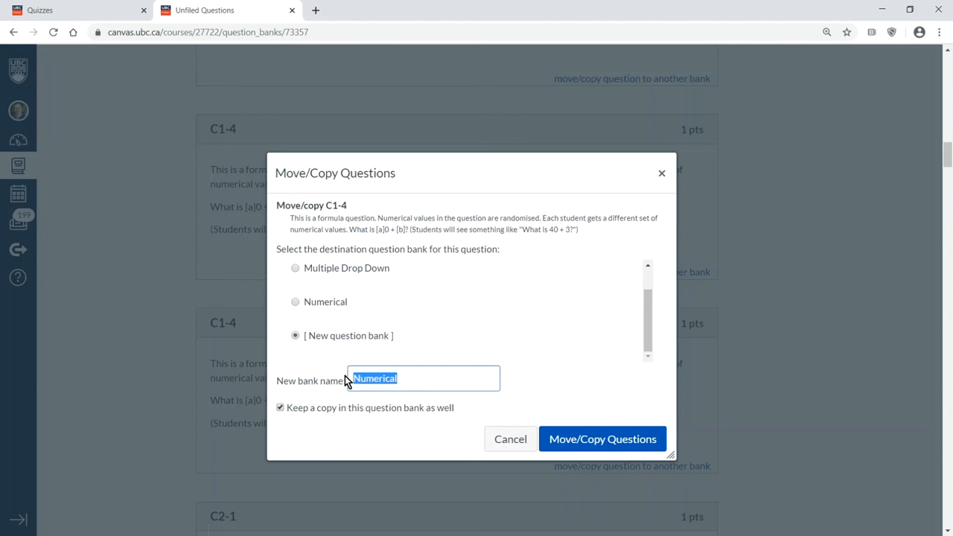
type("Formula")
left_click(617, 447)
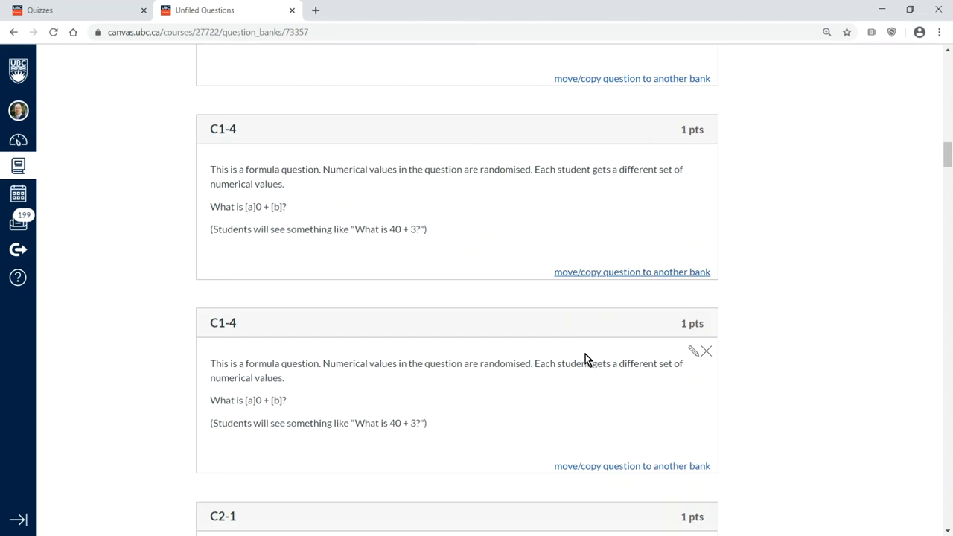
Step: Look through the C2 questions that follow C1-4 in the Unfiled Questions bank
scroll(586, 357, "down", 3)
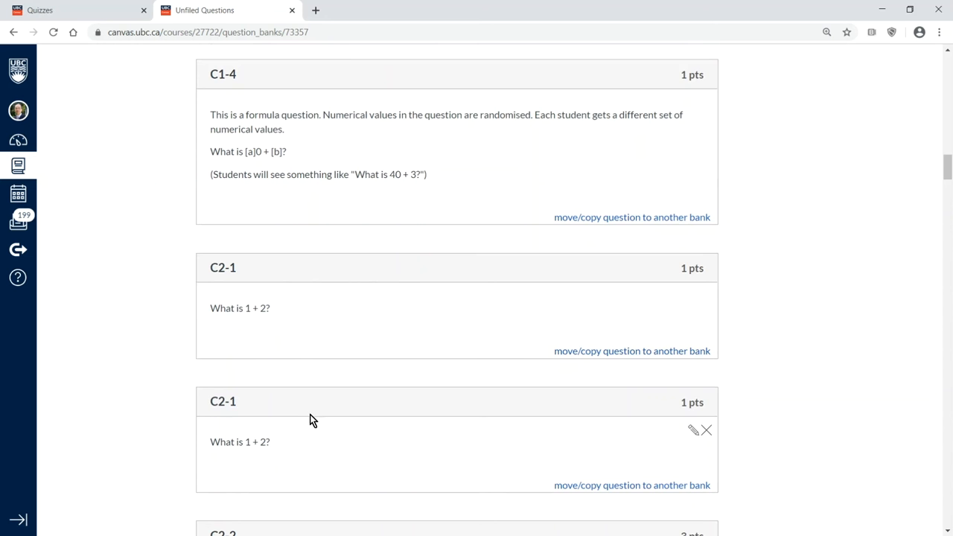
scroll(312, 419, "down", 1)
scroll(312, 419, "down", 3)
scroll(475, 432, "down", 3)
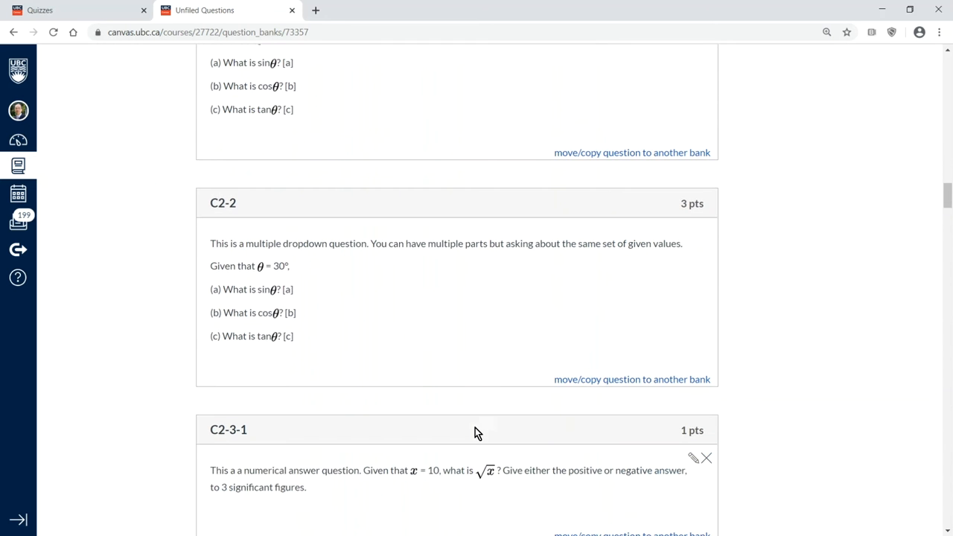
scroll(525, 443, "up", 12)
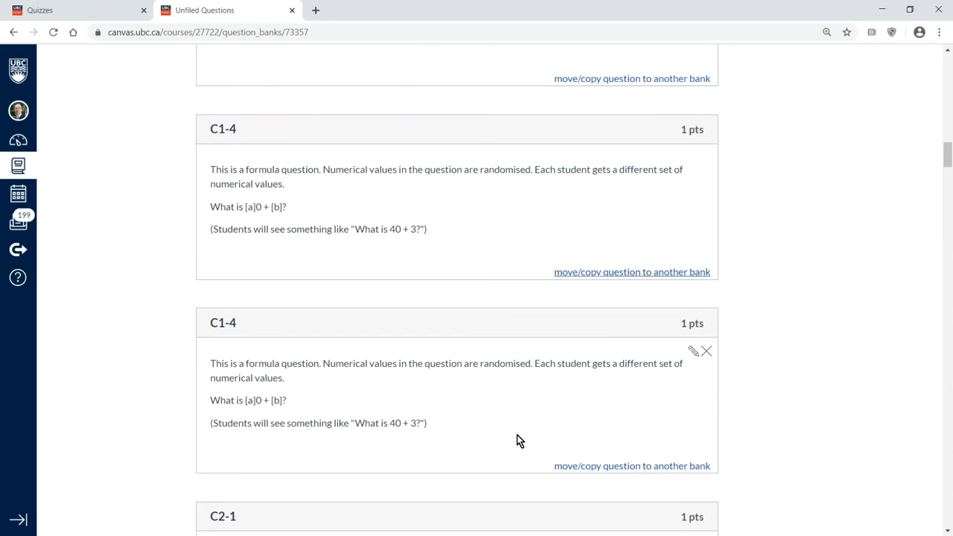
scroll(512, 434, "up", 15)
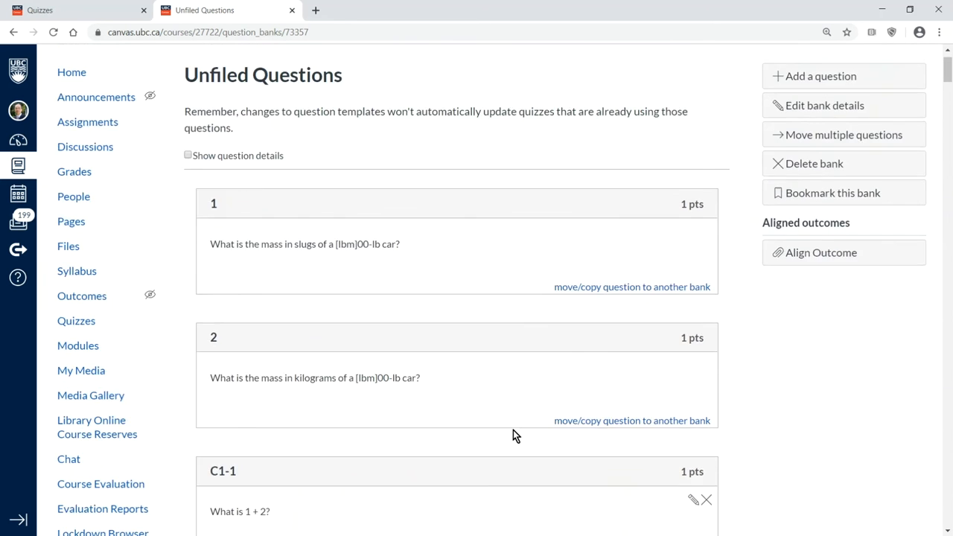
Step: Review the question stored in the Formula bank and return to the course question banks list
left_click(215, 69)
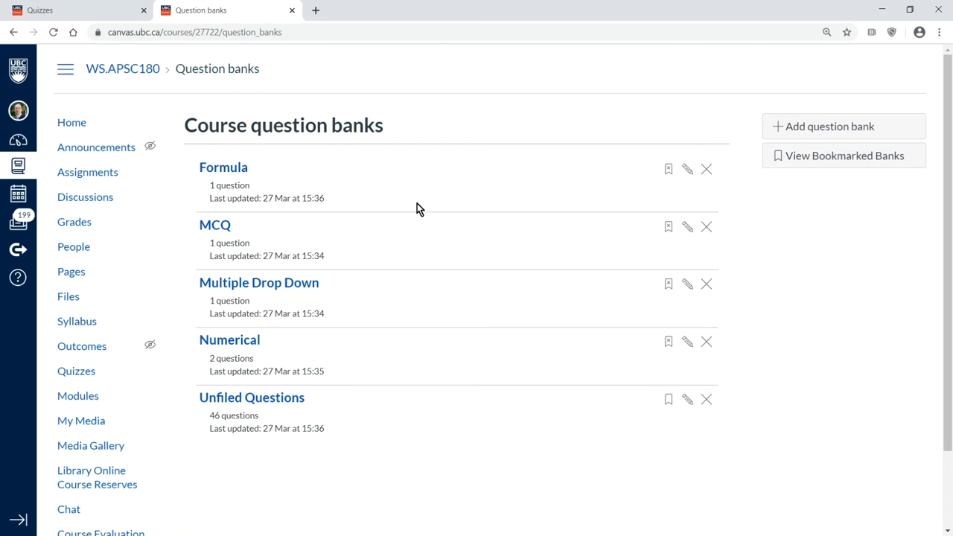
left_click(224, 170)
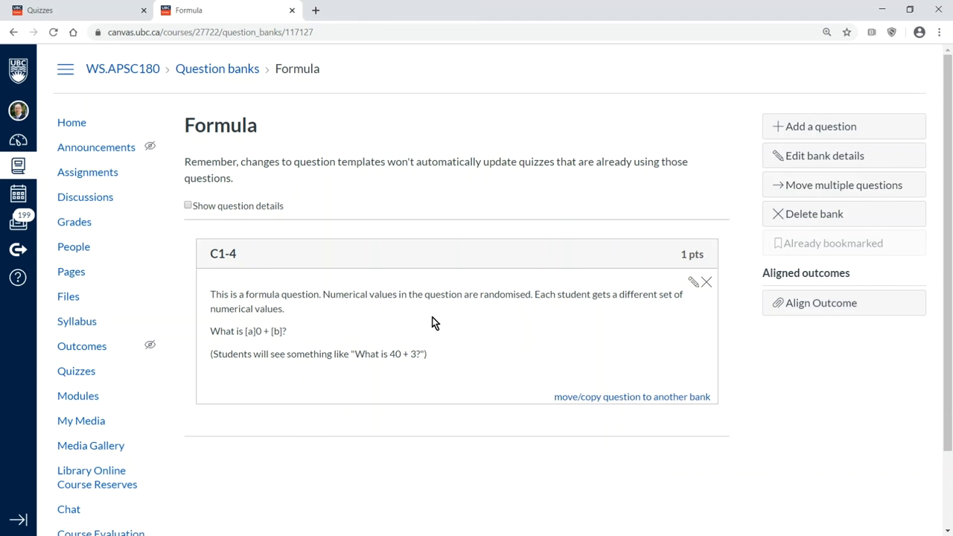
left_click(236, 69)
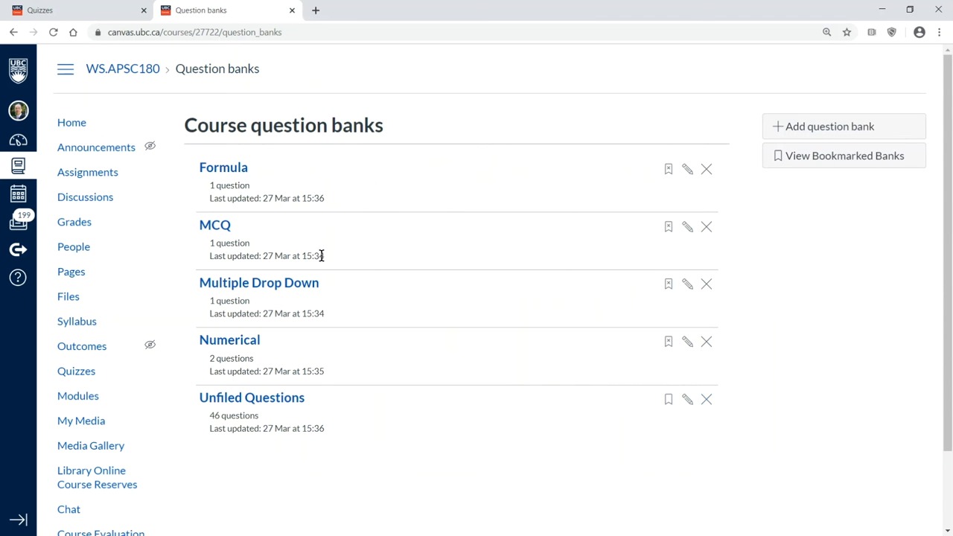
Step: Compare the given x values of the two questions in the Numerical bank and return to the course question banks list
left_click(243, 343)
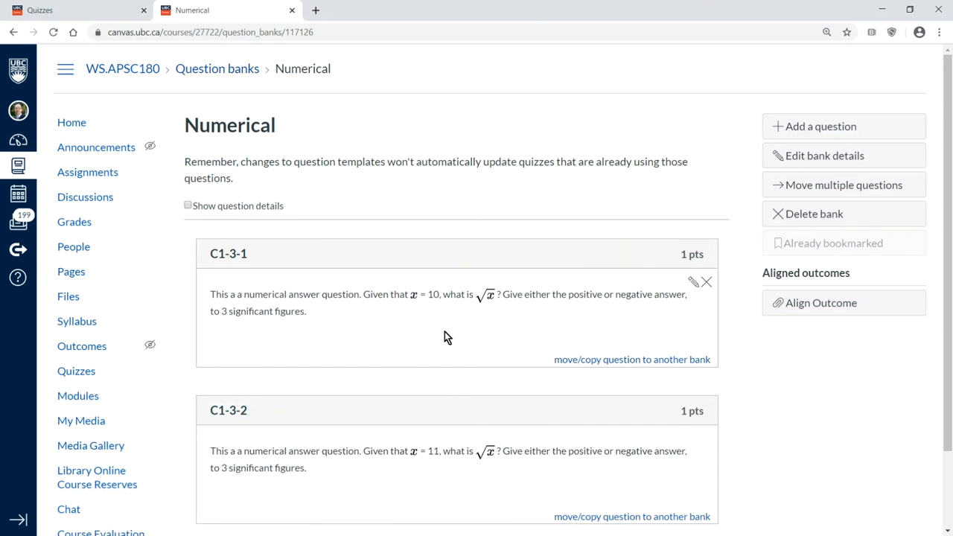
scroll(445, 334, "down", 2)
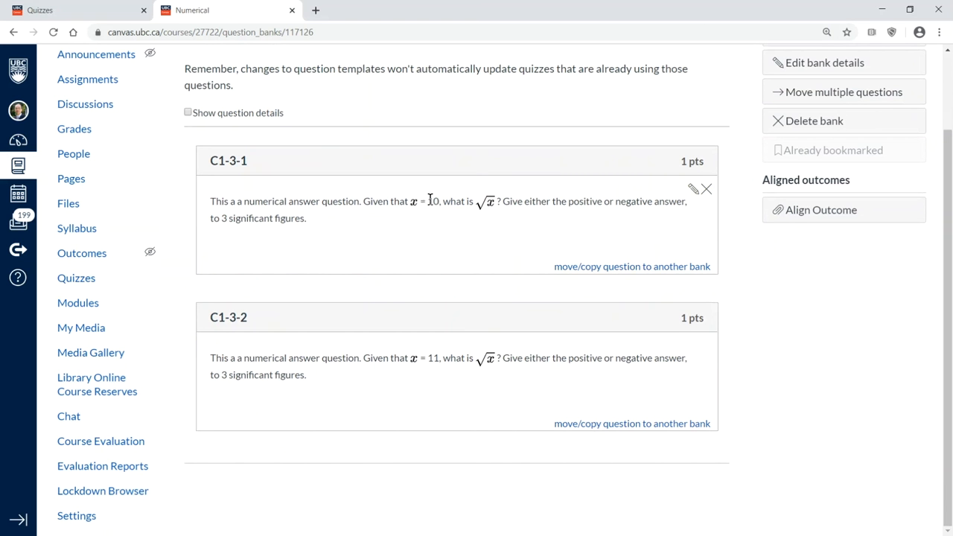
left_click_drag(427, 201, 440, 201)
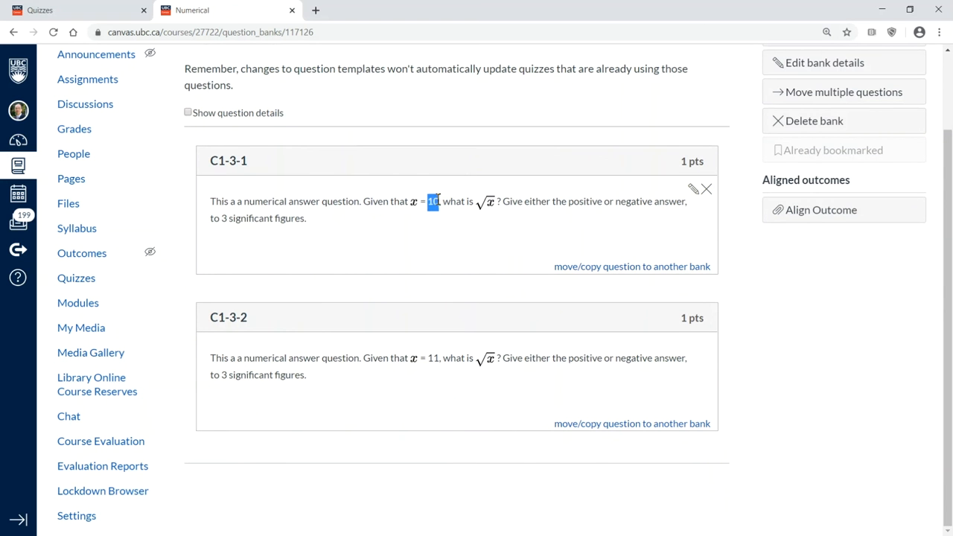
left_click(425, 355)
left_click_drag(425, 355, 439, 356)
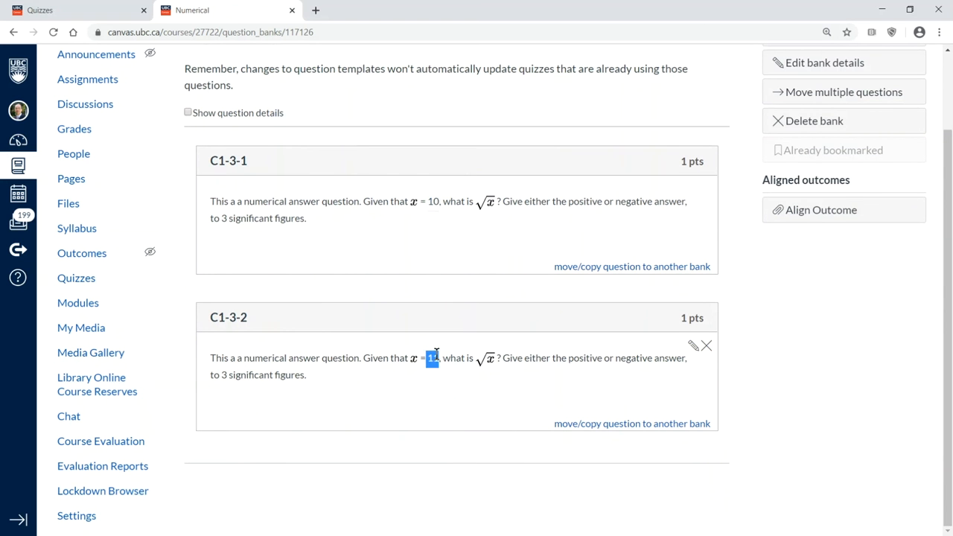
left_click(522, 384)
scroll(548, 390, "up", 3)
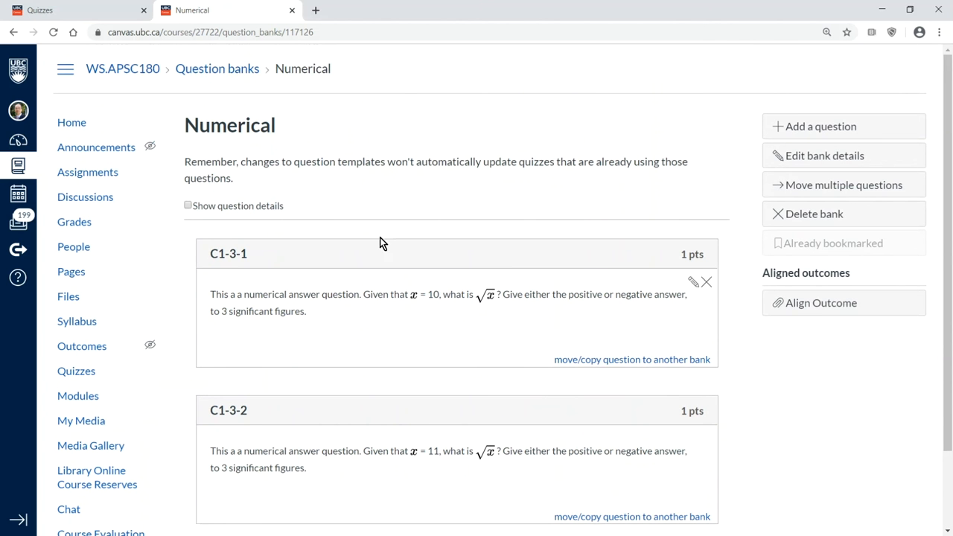
left_click(231, 68)
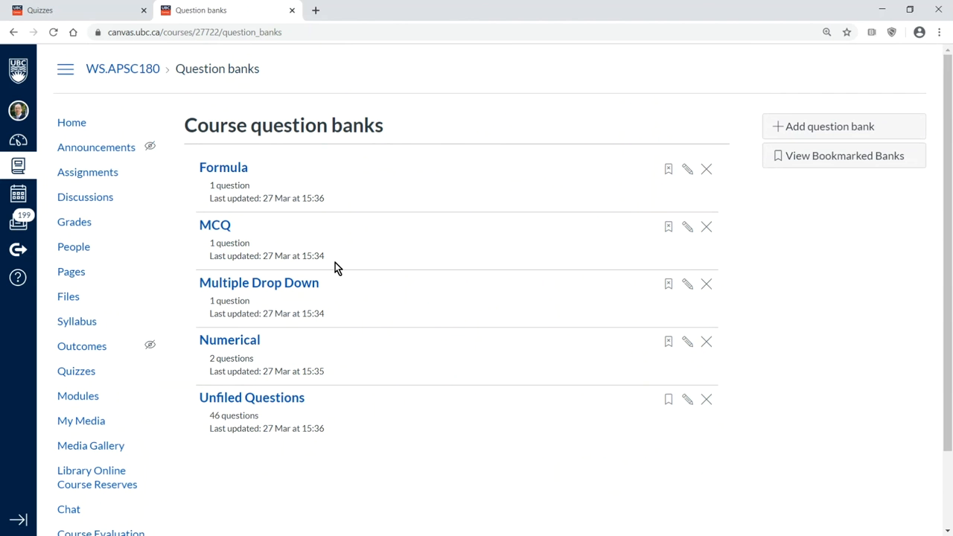
Step: Switch to the course's quiz list and open the questions of the Question Bank Template quiz for editing
left_click(84, 14)
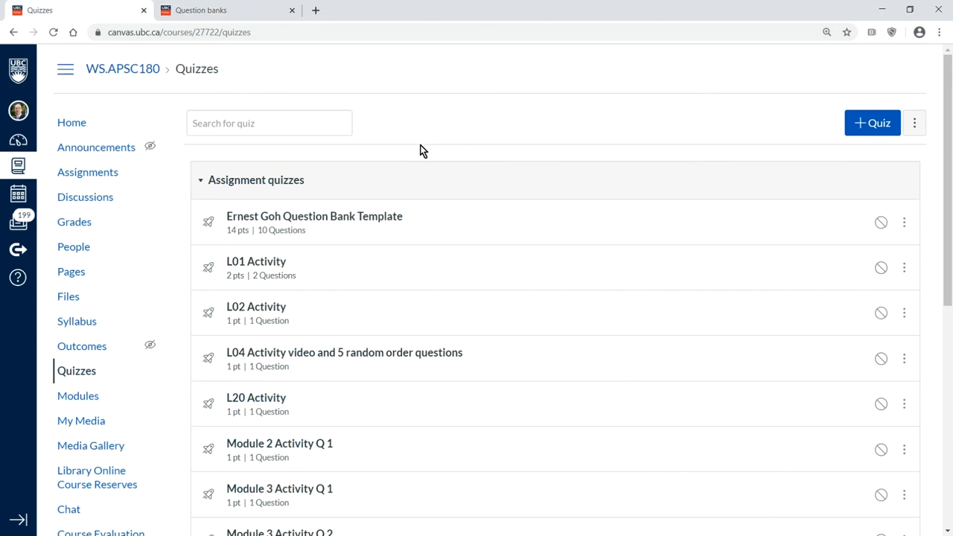
left_click(353, 222)
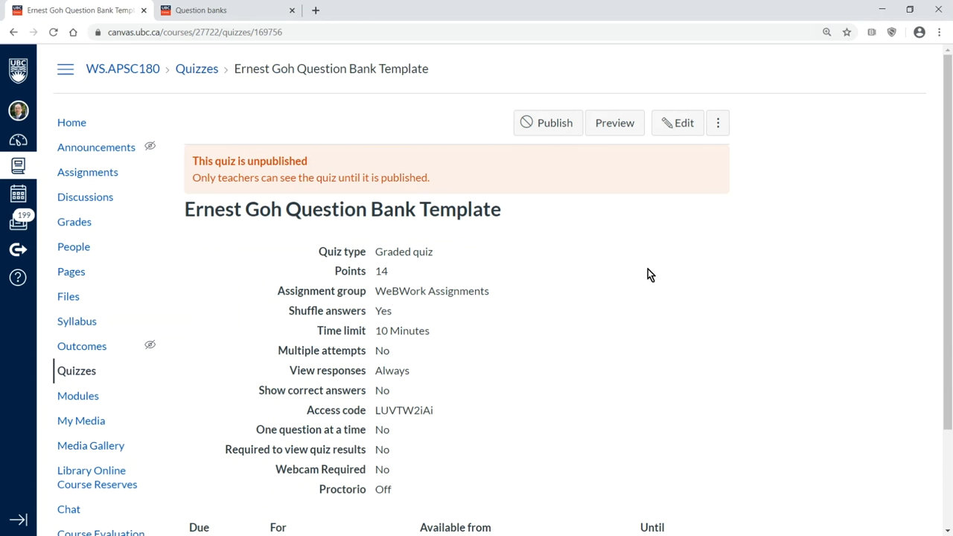
left_click(670, 123)
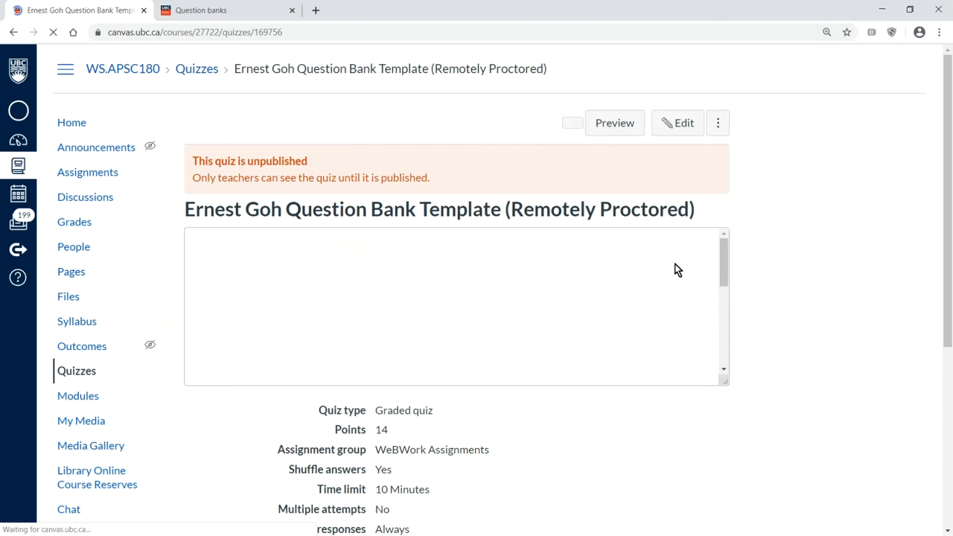
left_click(681, 125)
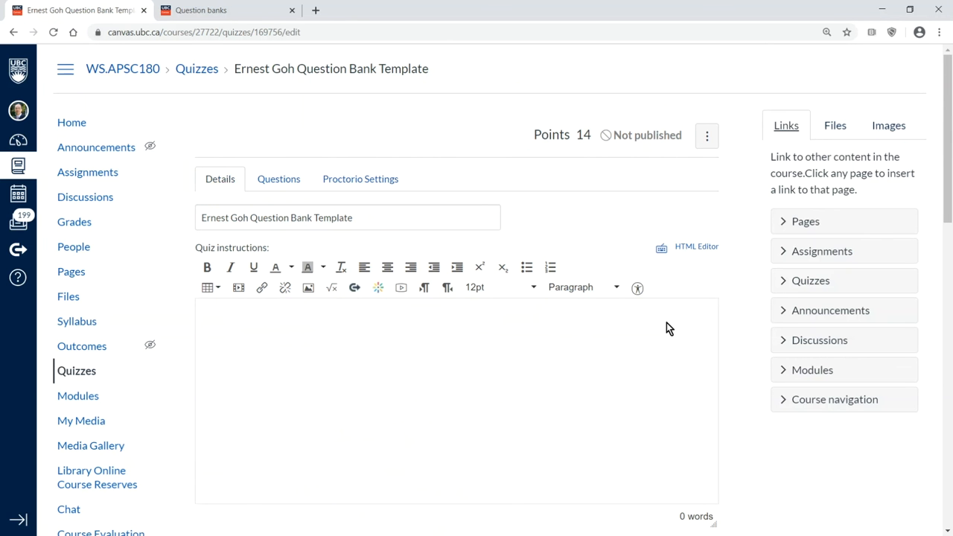
left_click(277, 179)
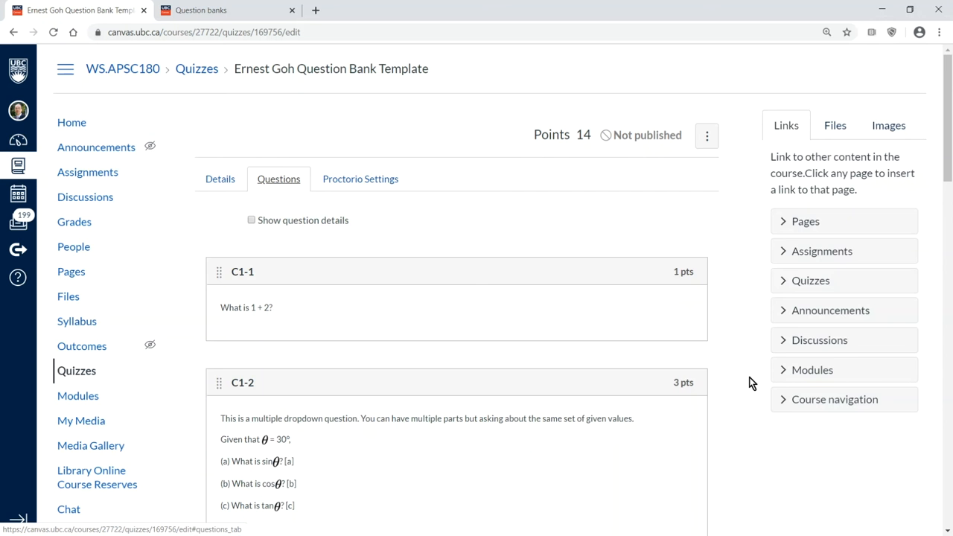
Step: Find existing questions for the quiz and select C1-1 from the MCQ question bank
scroll(750, 382, "down", 2)
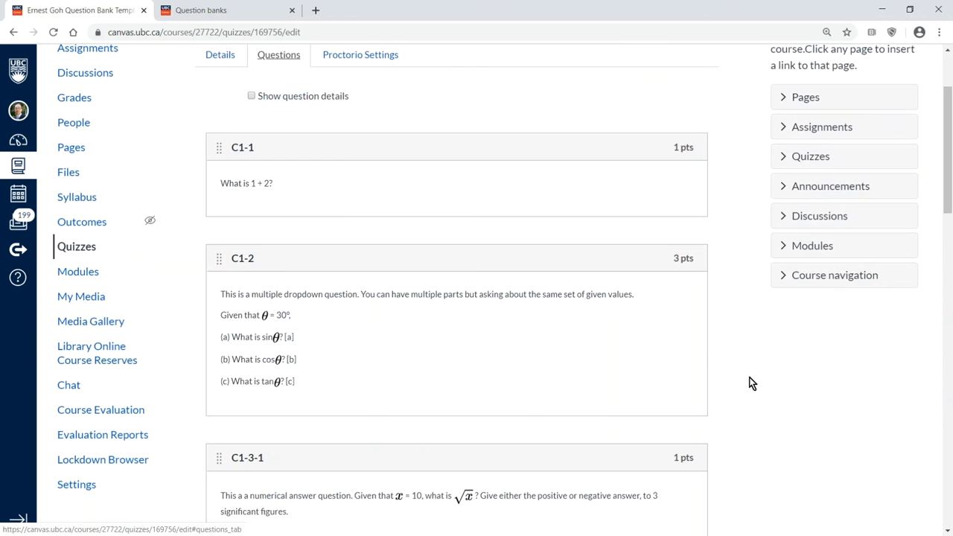
scroll(750, 382, "down", 5)
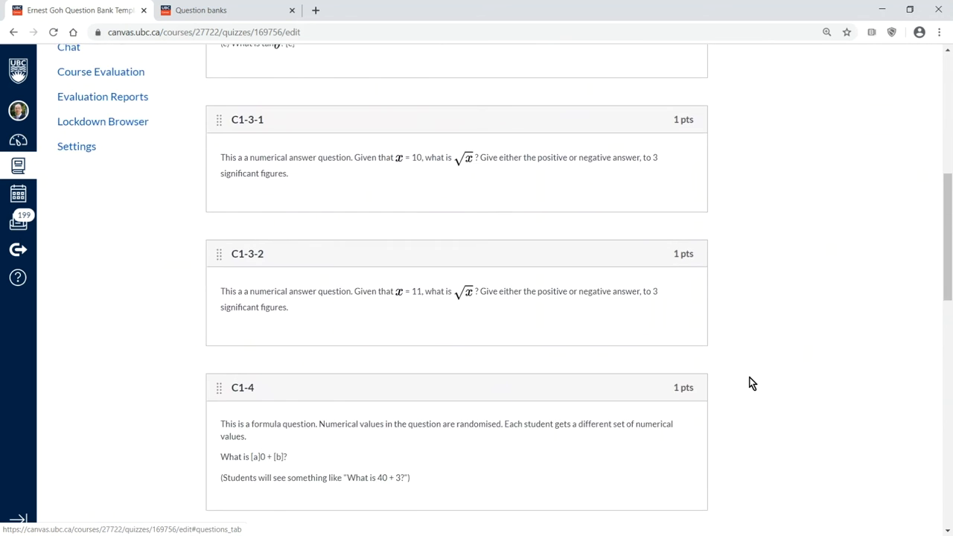
scroll(749, 382, "down", 8)
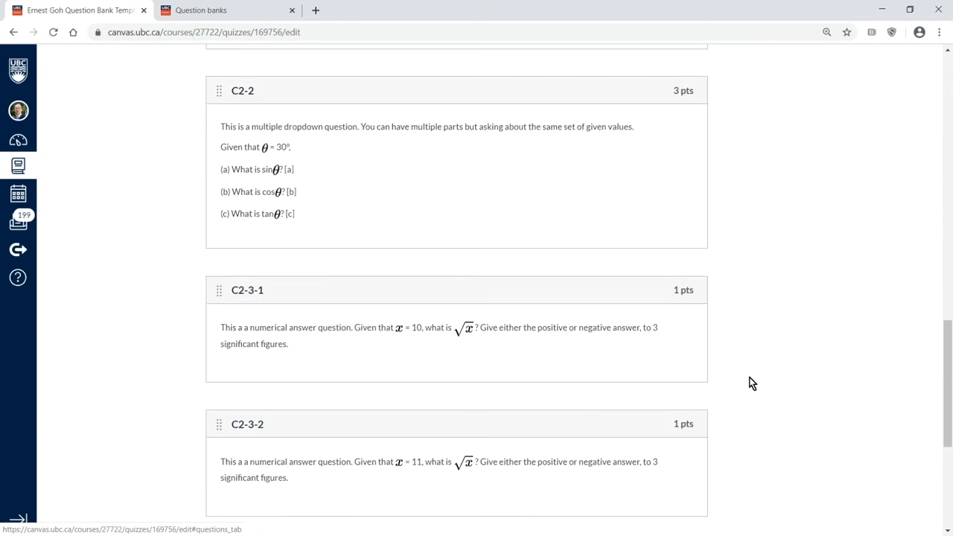
scroll(751, 383, "down", 4)
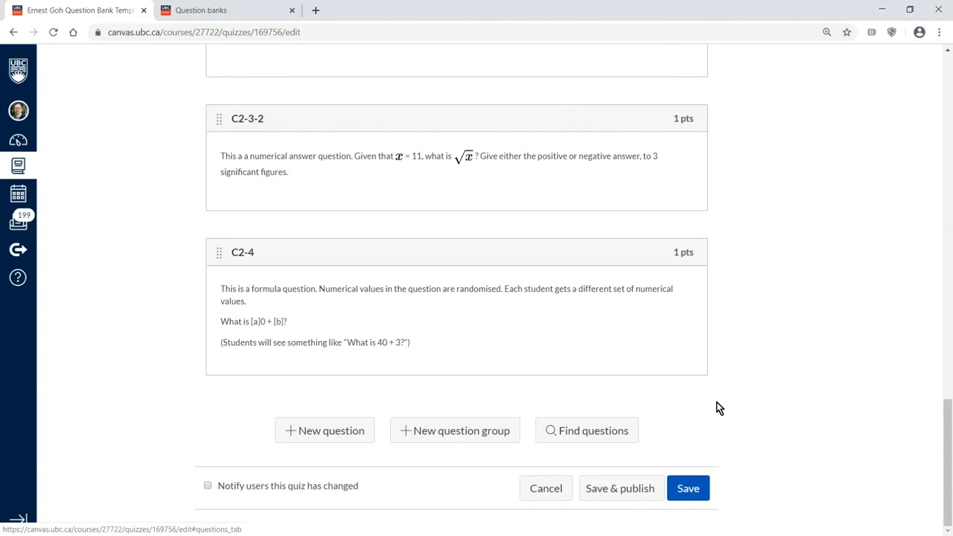
left_click(591, 431)
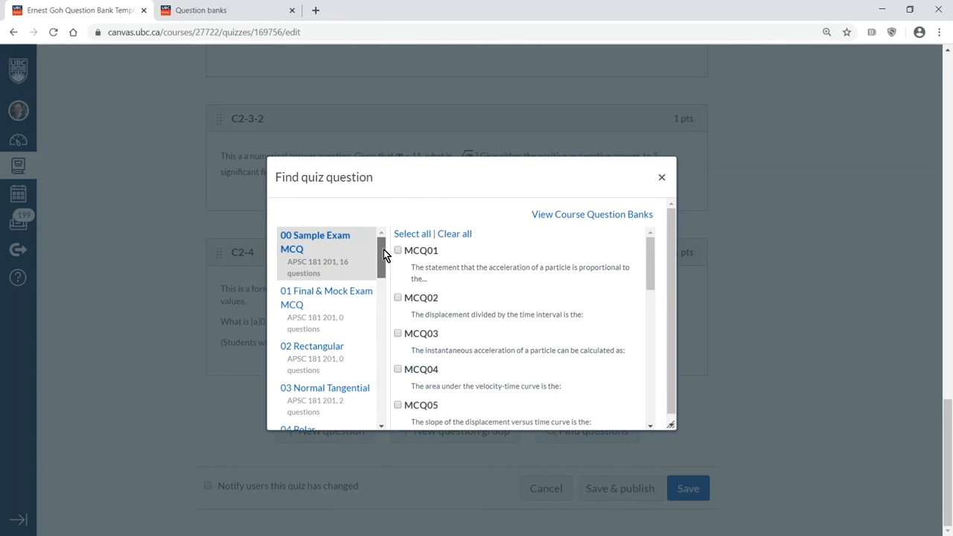
left_click_drag(383, 249, 399, 392)
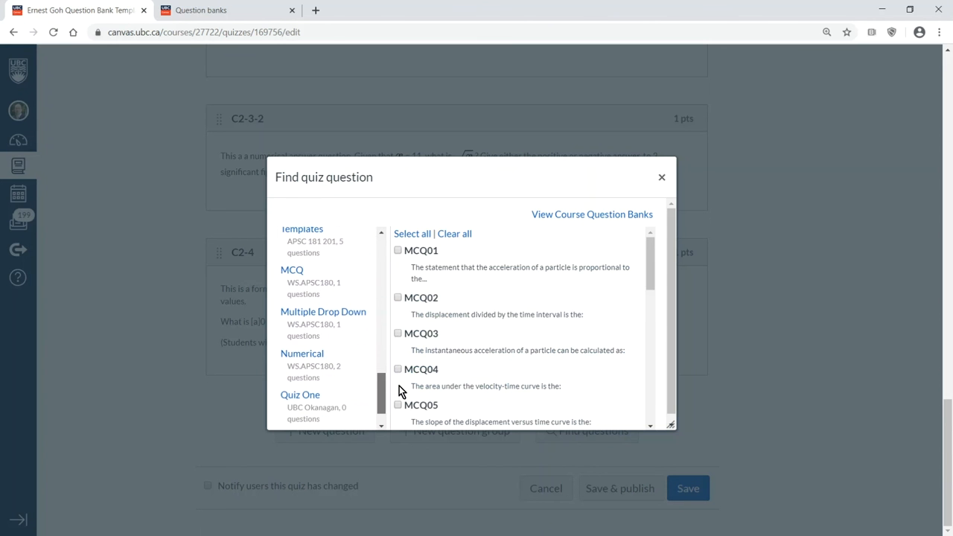
left_click(312, 280)
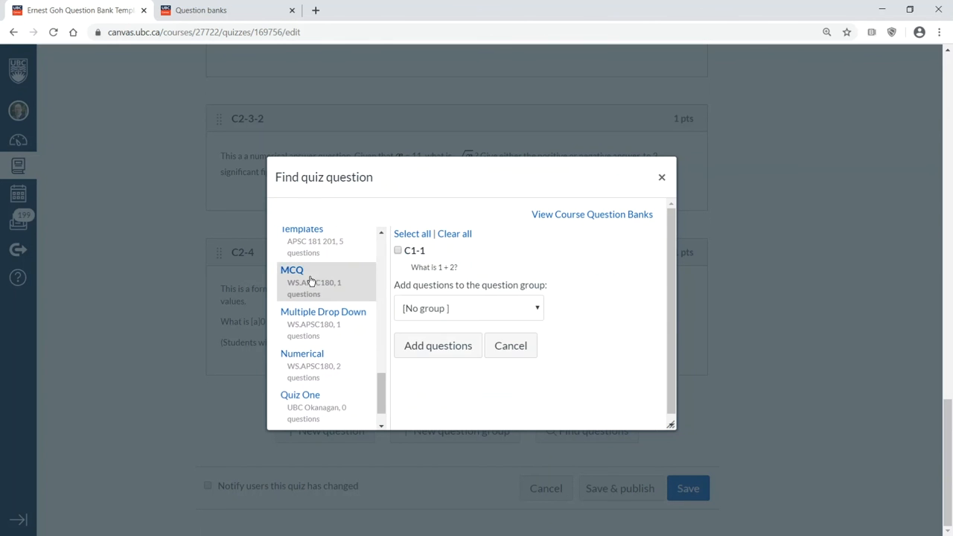
left_click(398, 251)
Step: Create a question group named Section A that picks 1 question at 1 point per question, and add the selected C1-1 question to it
left_click(521, 316)
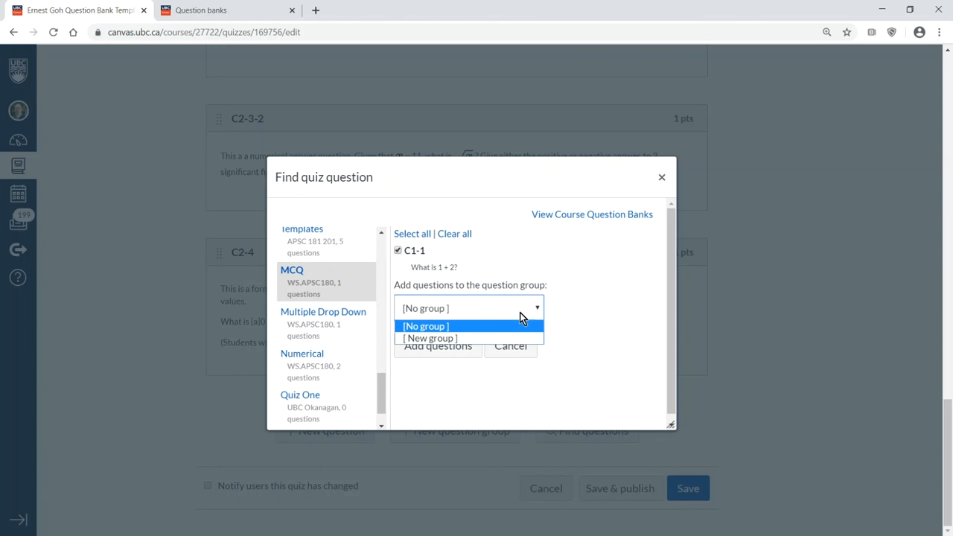
left_click(441, 340)
left_click(434, 264)
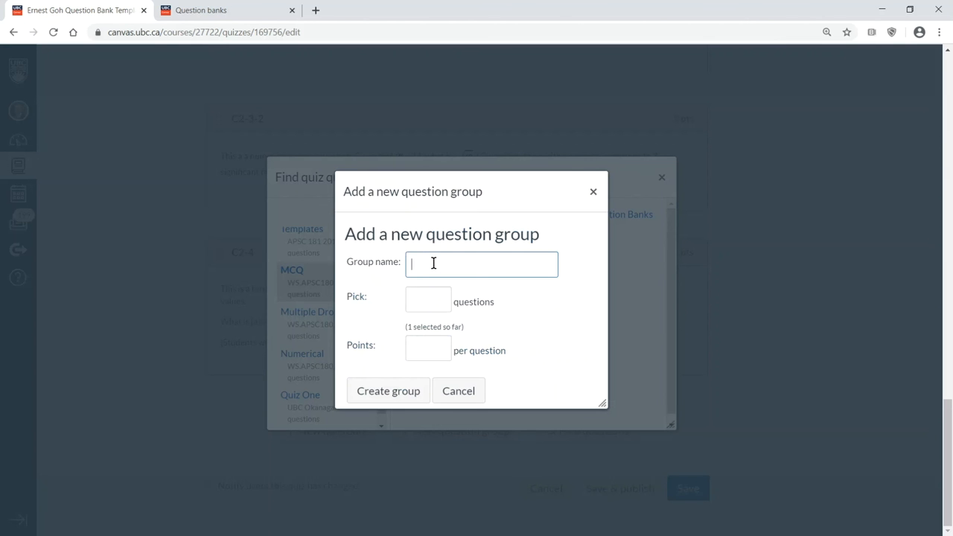
type("Section A")
left_click(437, 299)
type("1")
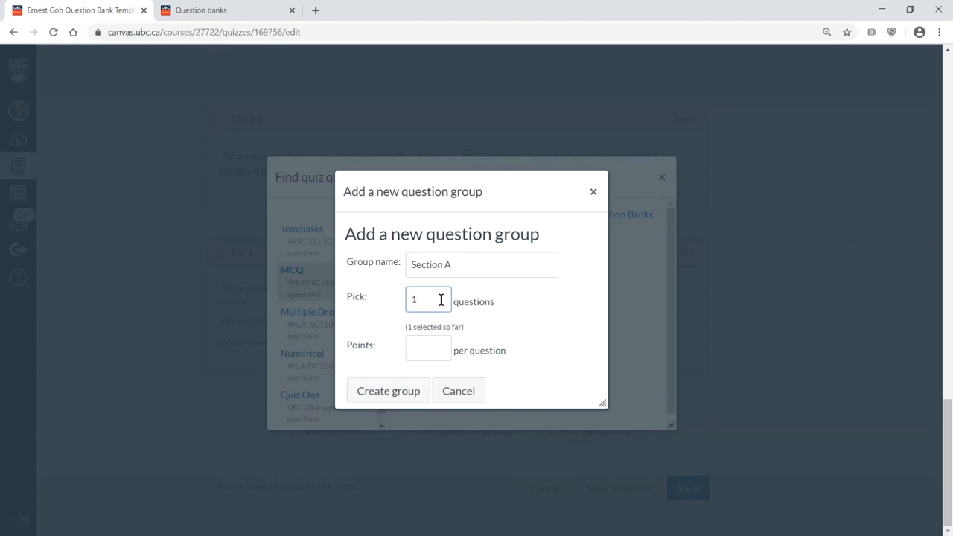
left_click(432, 347)
type("1")
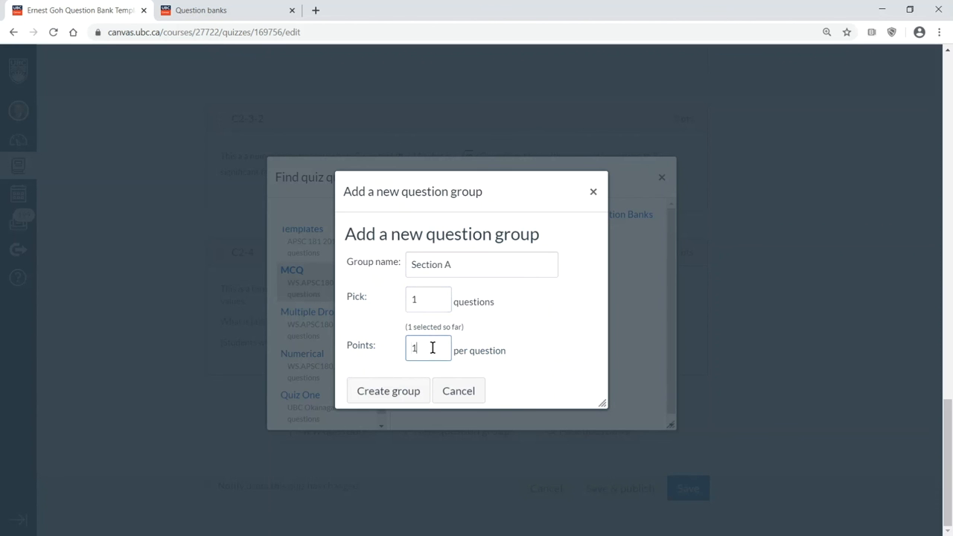
left_click(398, 391)
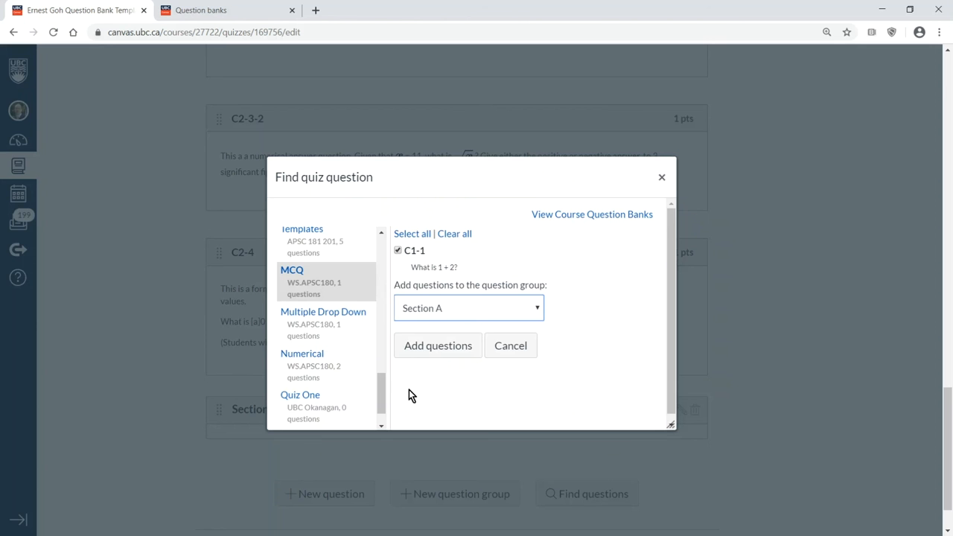
left_click(439, 353)
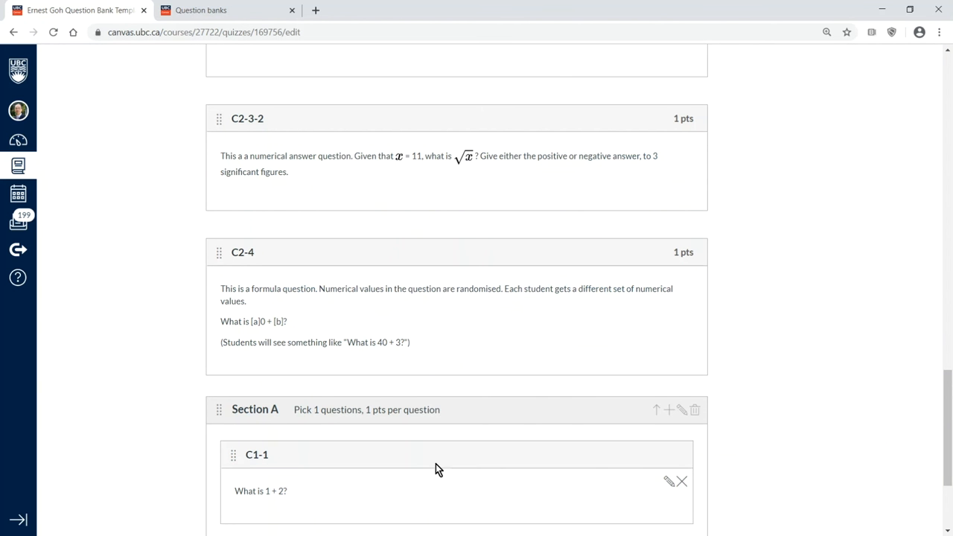
Step: Preview the draft quiz and look through its questions in order
scroll(436, 465, "down", 2)
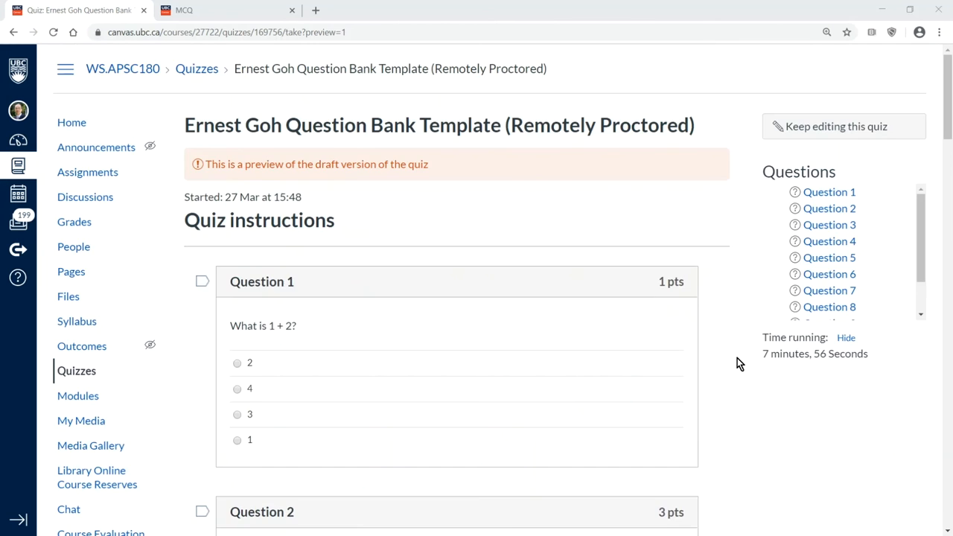
scroll(740, 362, "down", 4)
scroll(739, 363, "down", 8)
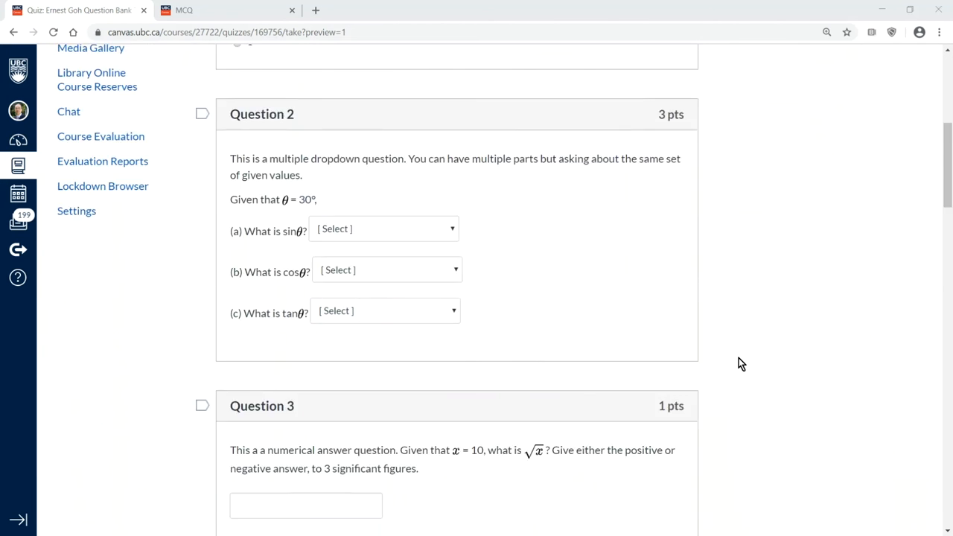
scroll(741, 362, "down", 15)
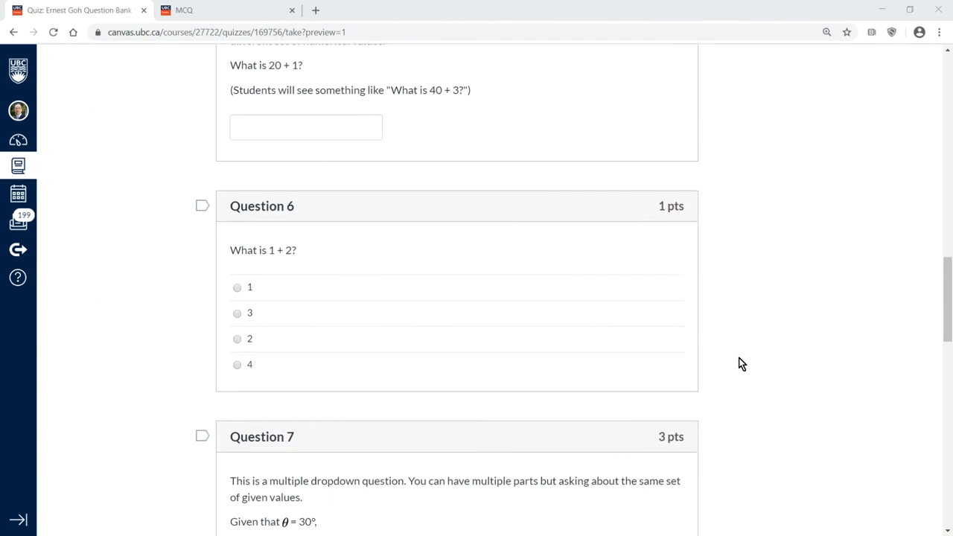
scroll(741, 363, "down", 3)
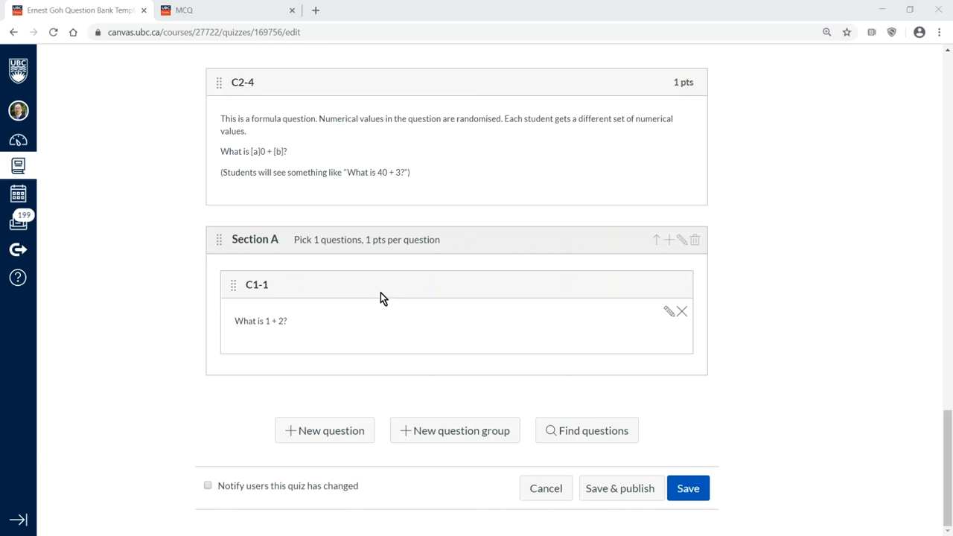
Step: Switch to the MCQ question bank and copy C1-1 to Unfiled Questions, keeping a copy in the MCQ bank
left_click(235, 15)
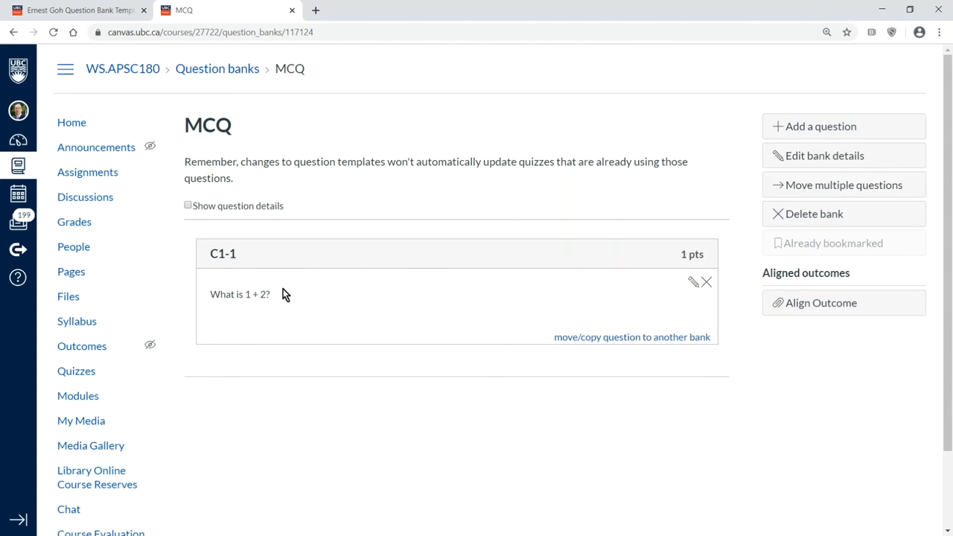
left_click(641, 339)
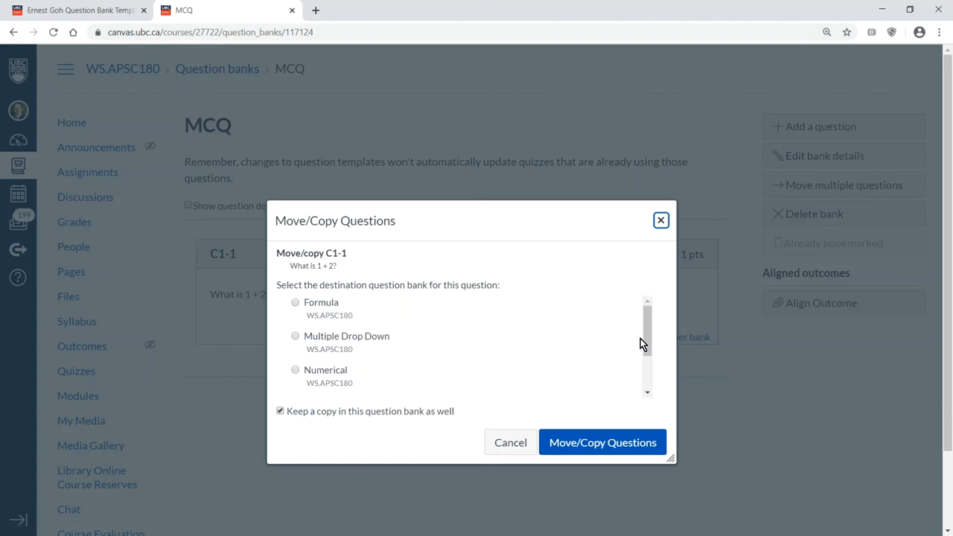
left_click_drag(649, 326, 649, 363)
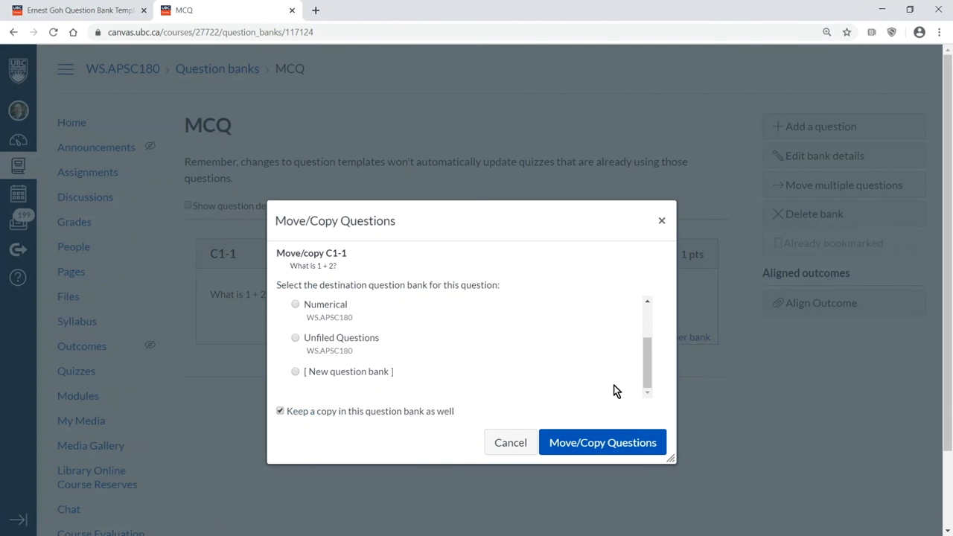
left_click(296, 339)
left_click(594, 443)
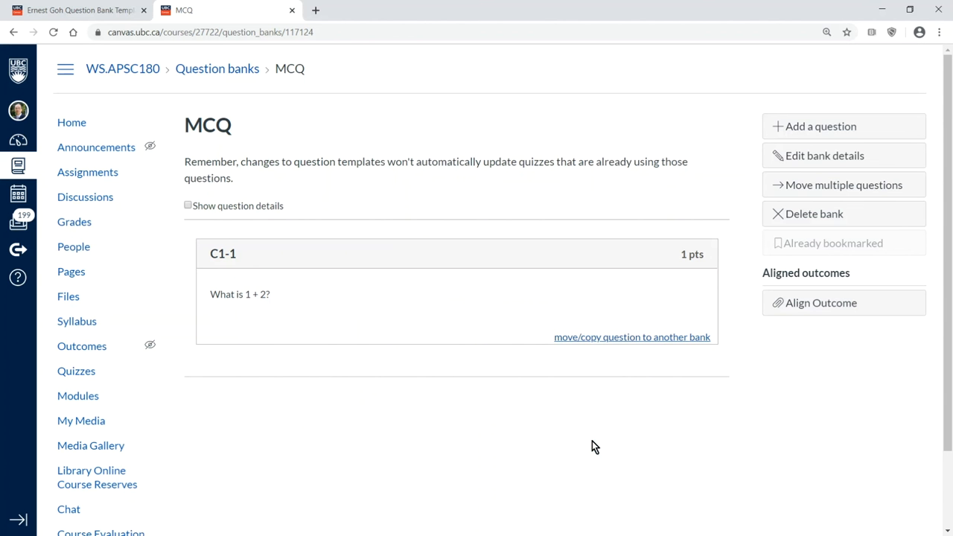
Step: In the Unfiled Questions bank, rename the last of the C1-1 questions to C1-2 and change its text to "What is 1 + 3?"
left_click(227, 72)
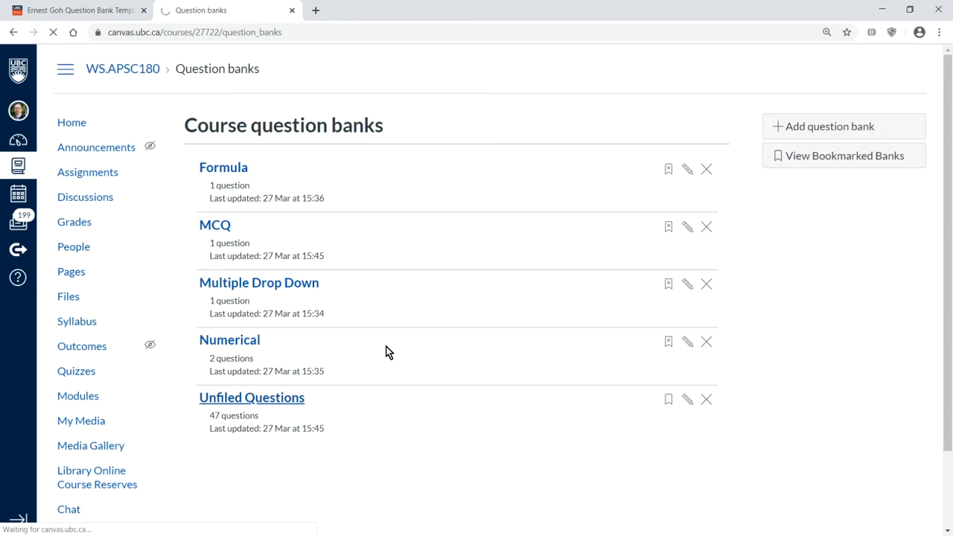
scroll(386, 352, "down", 6)
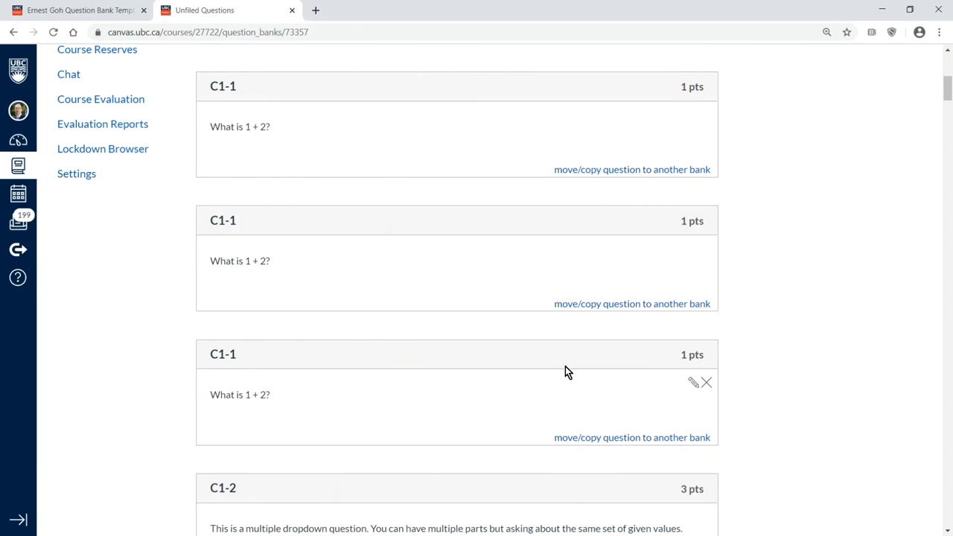
left_click(693, 383)
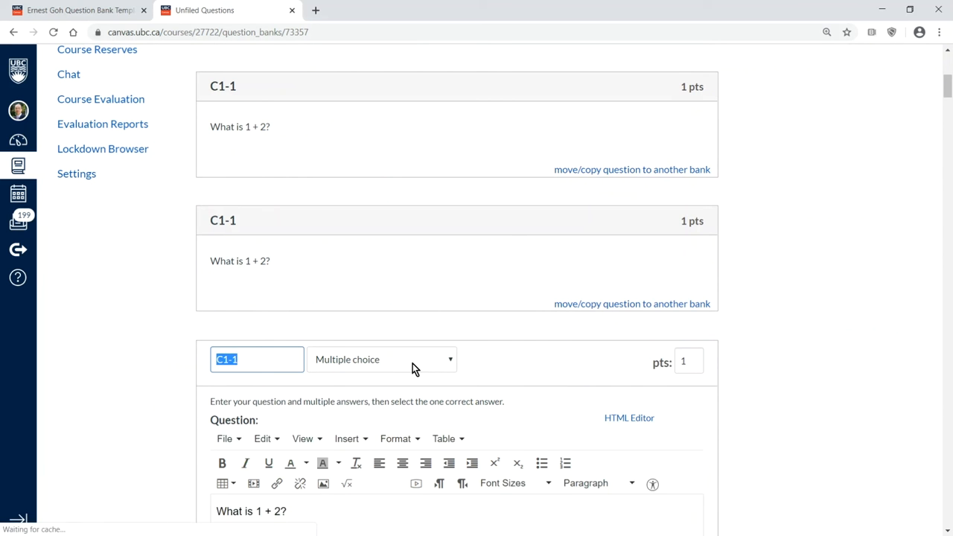
left_click(255, 358)
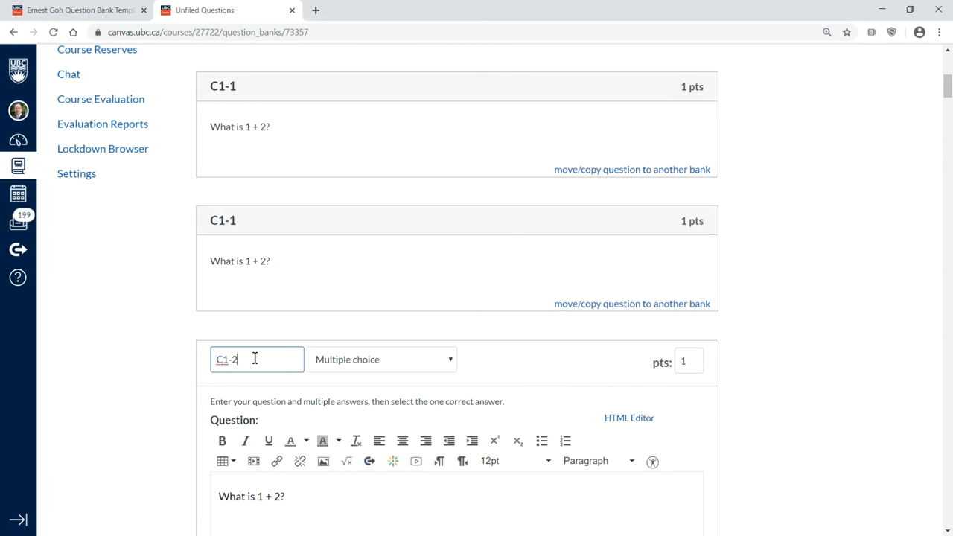
scroll(283, 365, "down", 2)
double_click(276, 372)
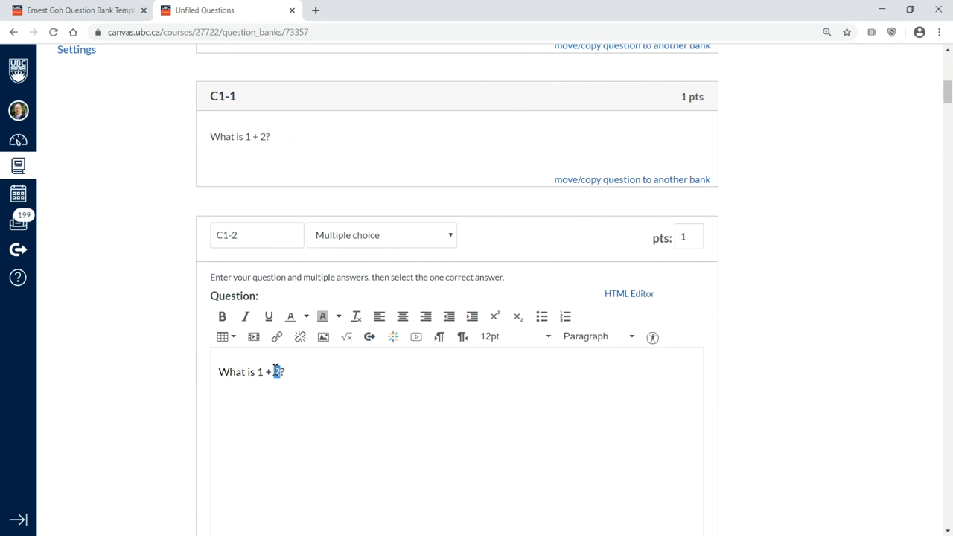
type("3")
Step: Set the question's correct answer to 4 and its last possible answer to 5, and update the question
scroll(364, 385, "down", 5)
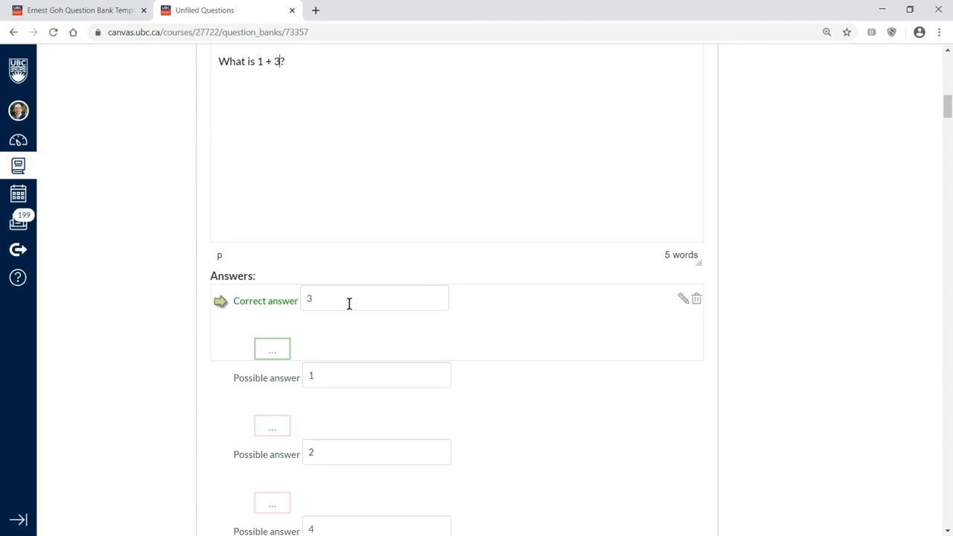
left_click(341, 293)
double_click(328, 300)
type("4")
scroll(408, 390, "down", 3)
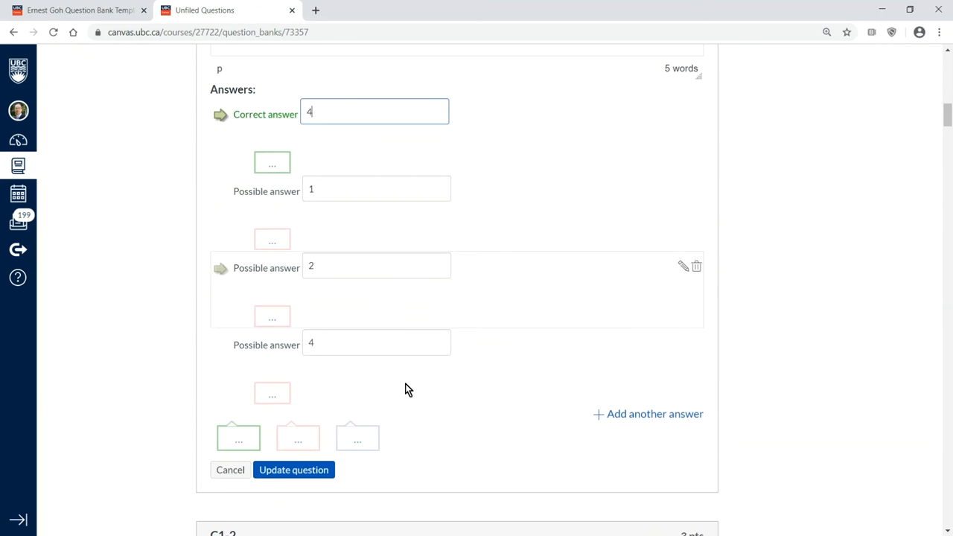
double_click(320, 343)
type("5")
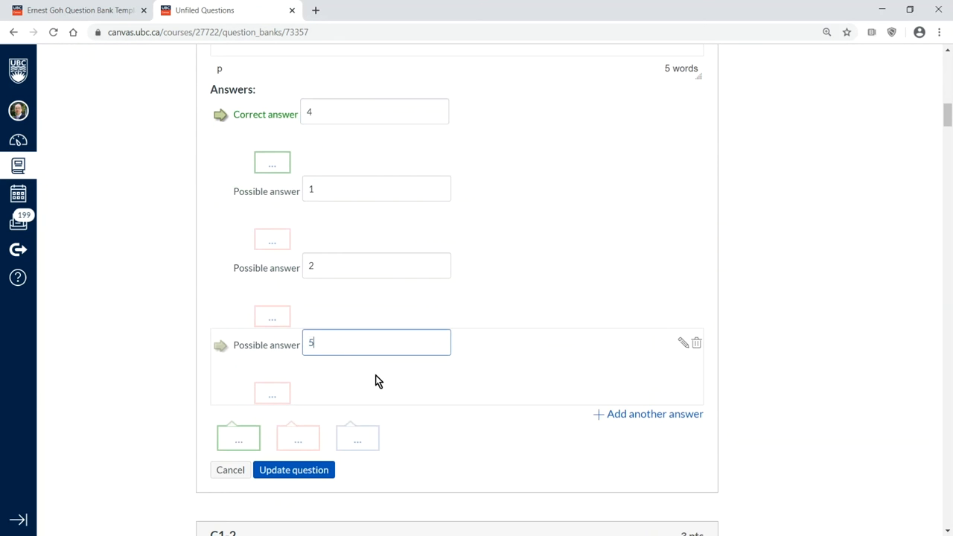
left_click(311, 472)
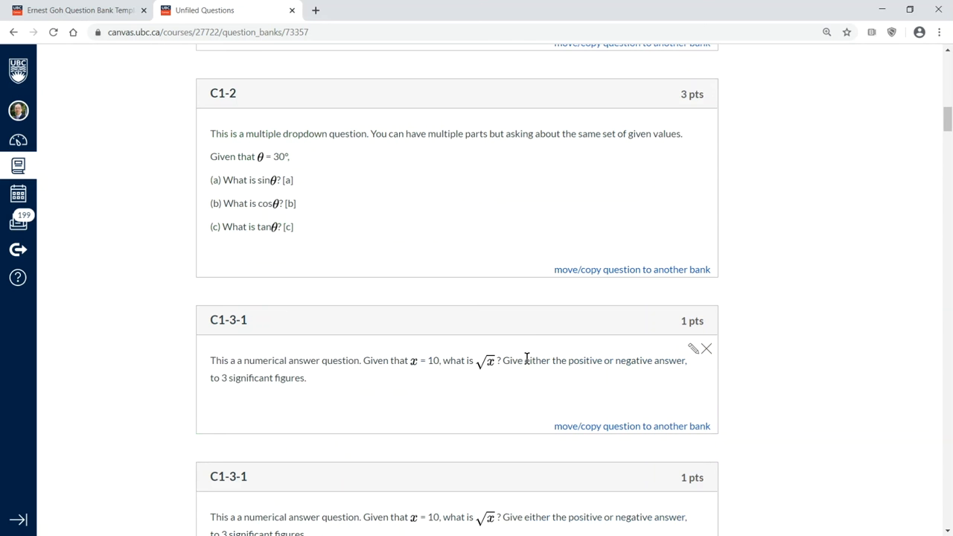
Step: Move the C1-2 question "What is 1 + 3?" to the MCQ bank without keeping a copy in Unfiled Questions
scroll(529, 327, "up", 1)
scroll(524, 308, "up", 3)
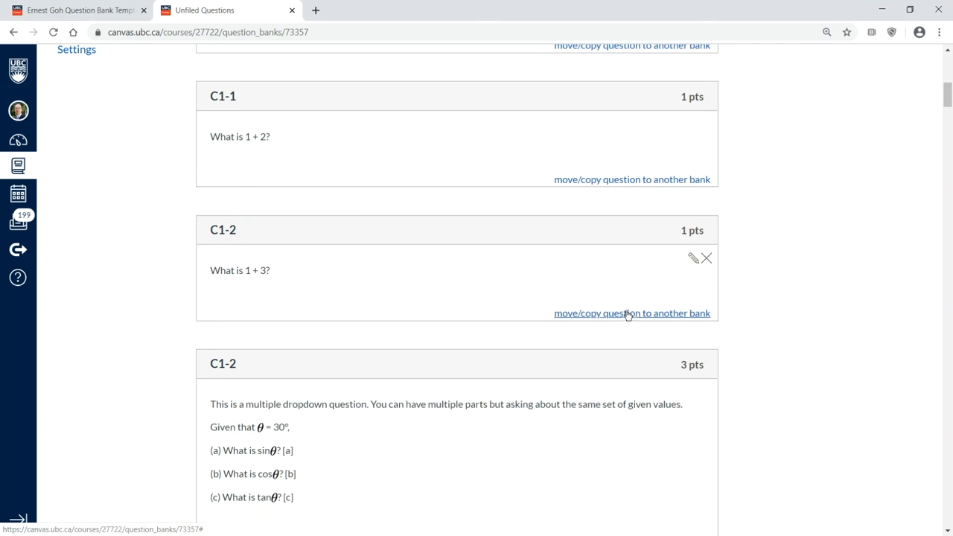
scroll(628, 315, "up", 2)
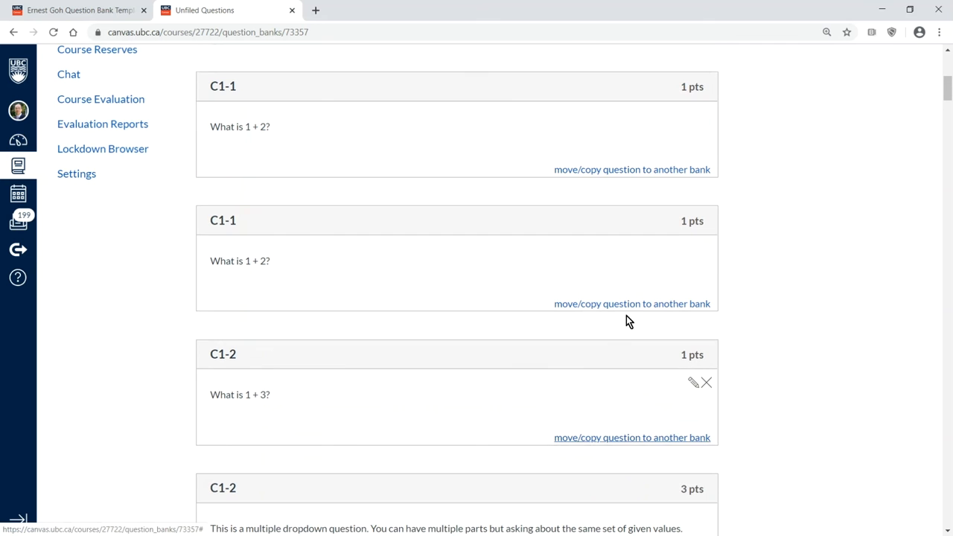
left_click(628, 440)
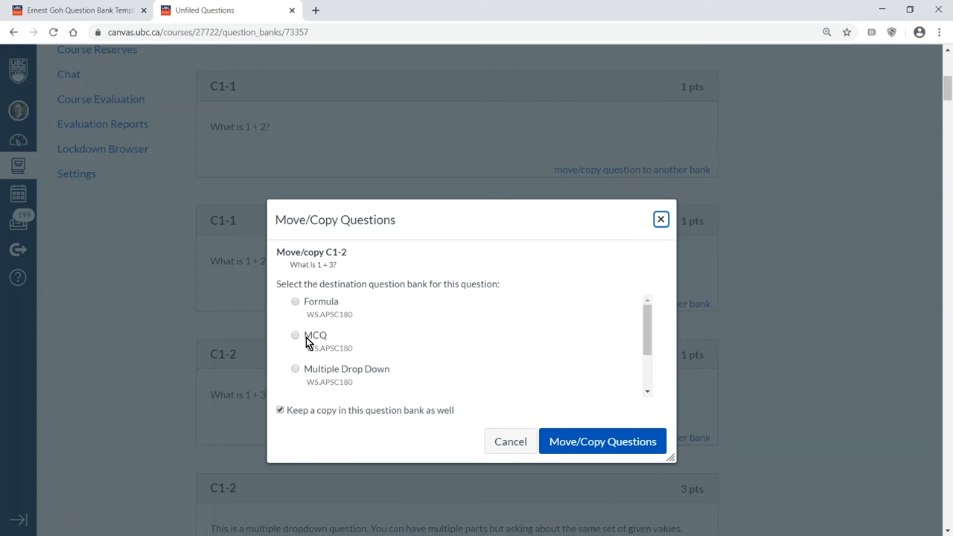
left_click(295, 336)
left_click(281, 411)
left_click(600, 444)
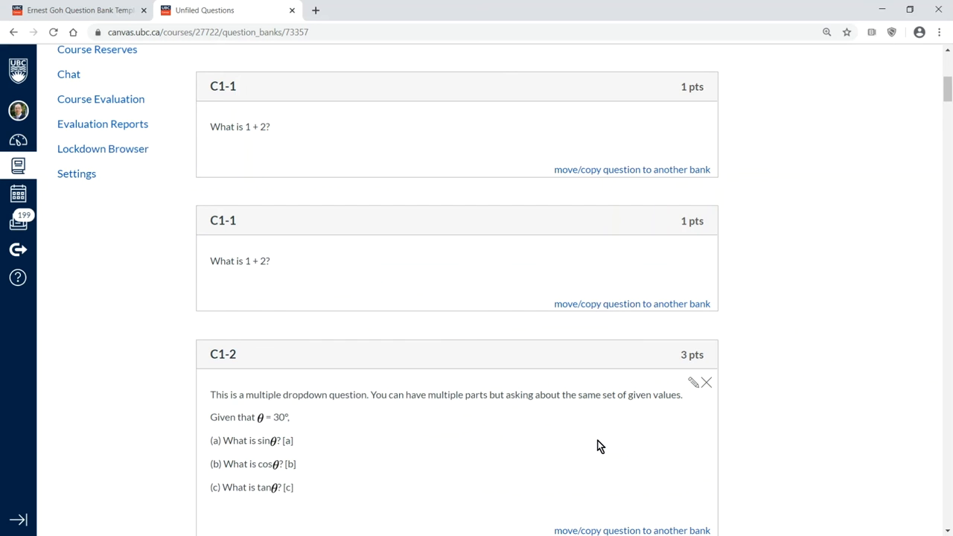
Step: Return to the course question banks list and open the MCQ bank to check its questions
scroll(442, 330, "up", 5)
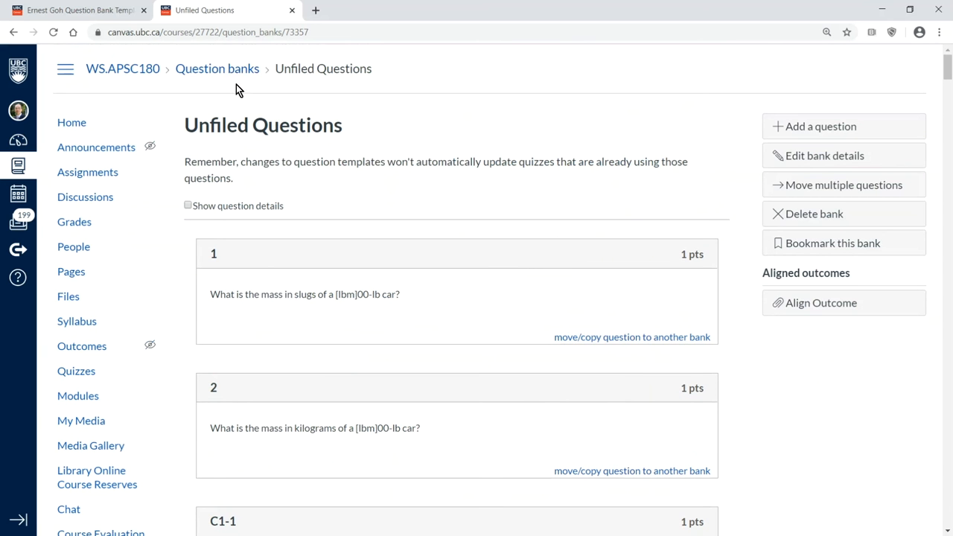
left_click(223, 69)
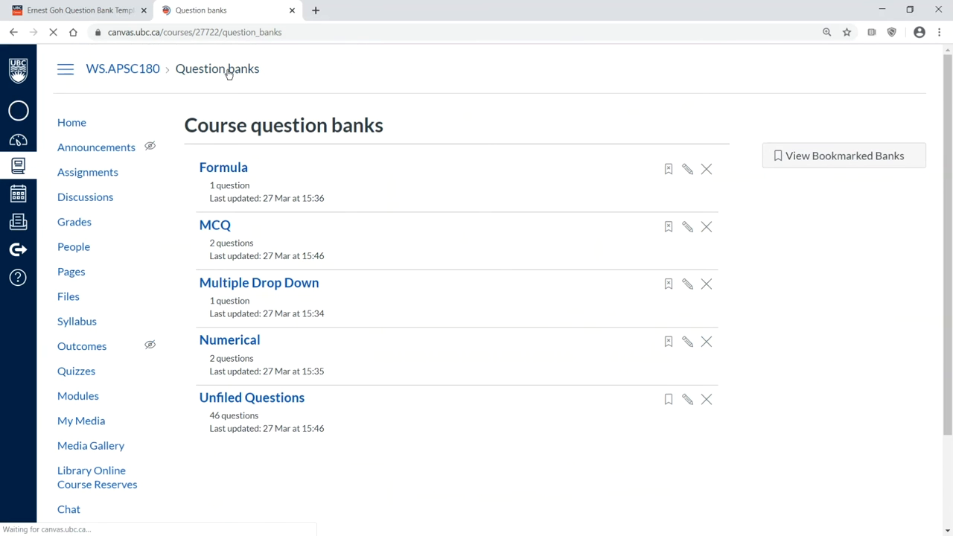
left_click(223, 232)
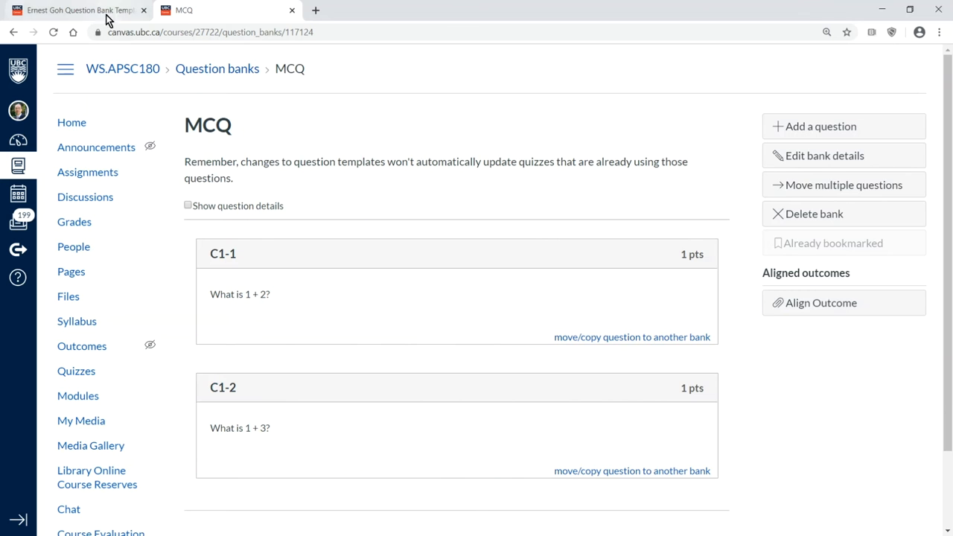
Step: Switch back to the quiz, save it and reopen it for editing
left_click(83, 11)
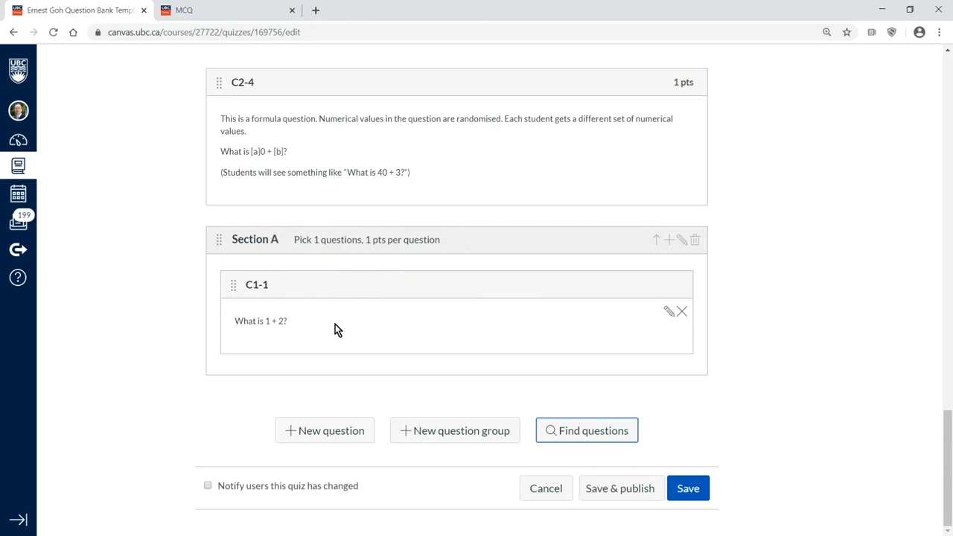
left_click(689, 488)
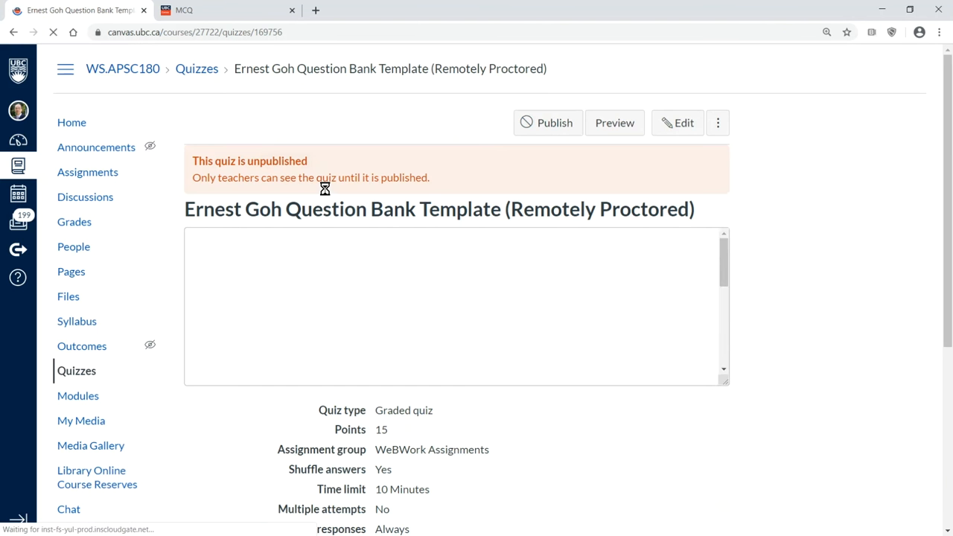
left_click(679, 123)
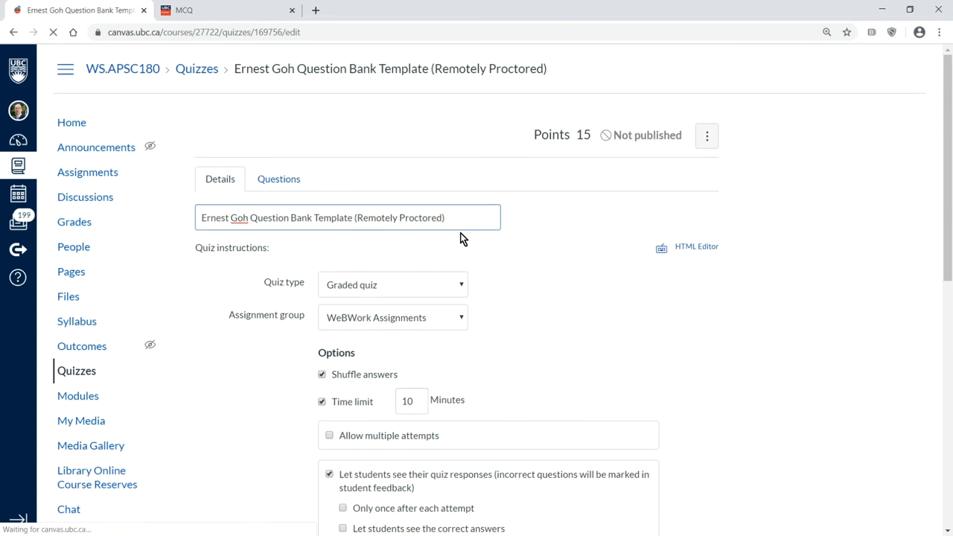
Step: Remove "(Remotely Proctored)" from the quiz title and open the quiz's questions
left_click(443, 225)
key("BackSpace")
key("BackSpace")
key("BackSpace")
key("BackSpace")
key("BackSpace")
key("BackSpace")
key("BackSpace")
key("BackSpace")
key("BackSpace")
key("BackSpace")
key("BackSpace")
key("BackSpace")
key("BackSpace")
key("BackSpace")
key("BackSpace")
key("BackSpace")
key("BackSpace")
key("BackSpace")
key("BackSpace")
key("BackSpace")
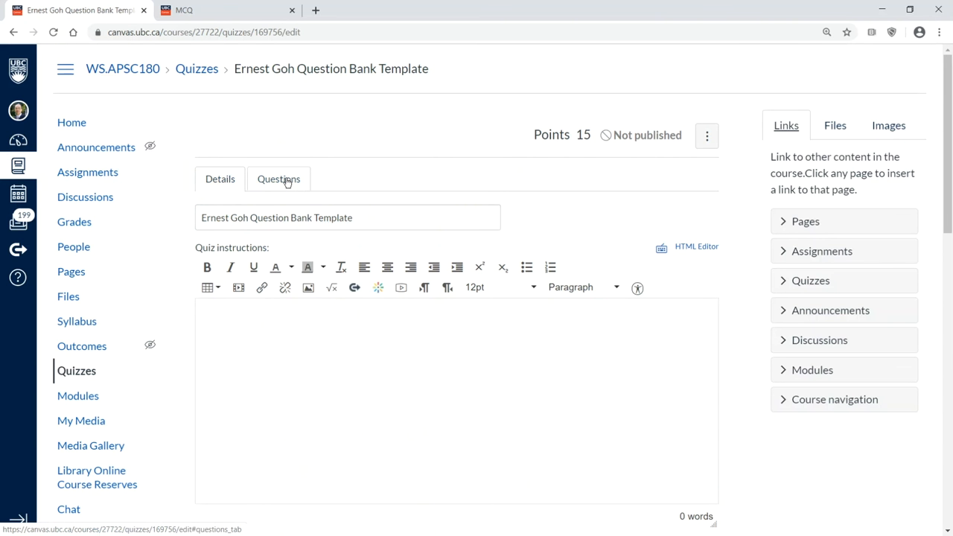
left_click(279, 180)
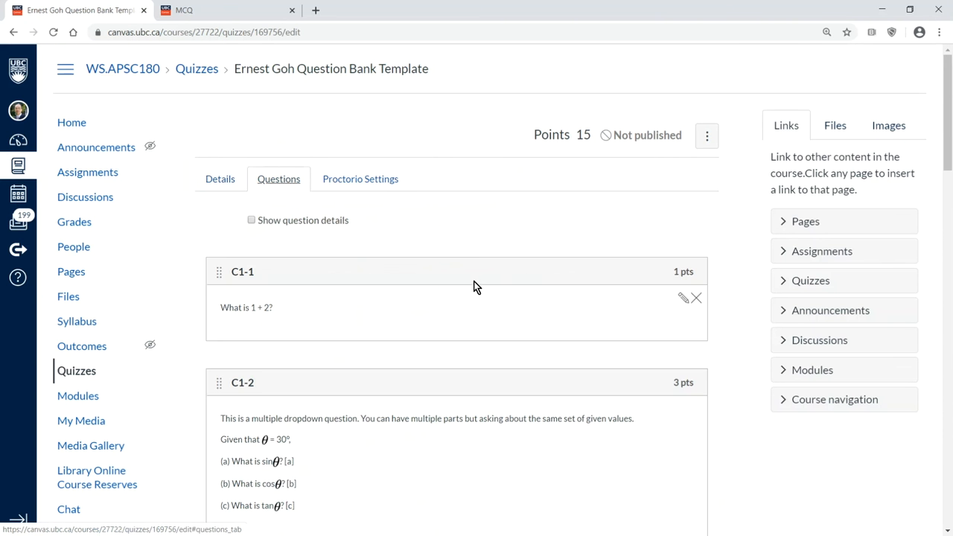
Step: Find the C1-2 question "What is 1 + 3?" in the MCQ bank and add it to the Section A question group
scroll(475, 287, "down", 3)
scroll(477, 287, "down", 15)
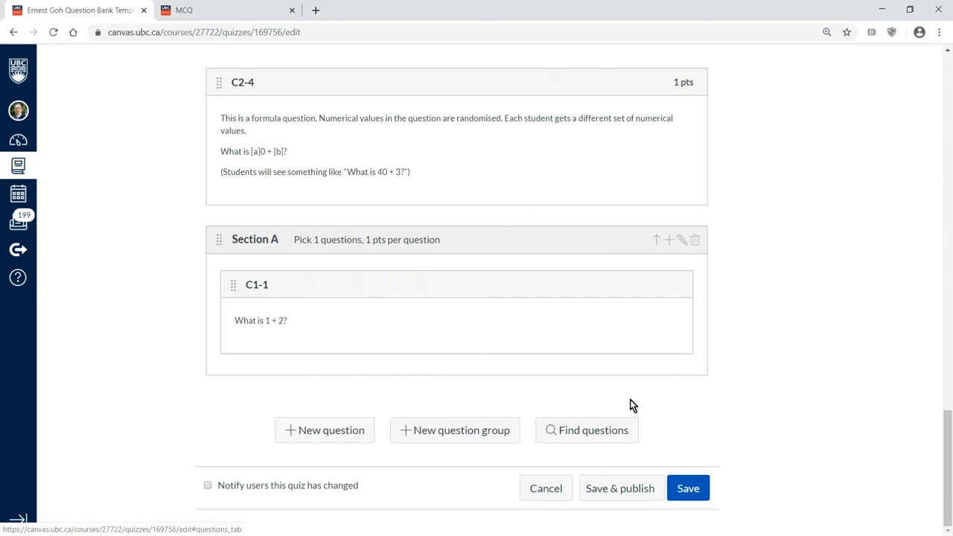
left_click(586, 432)
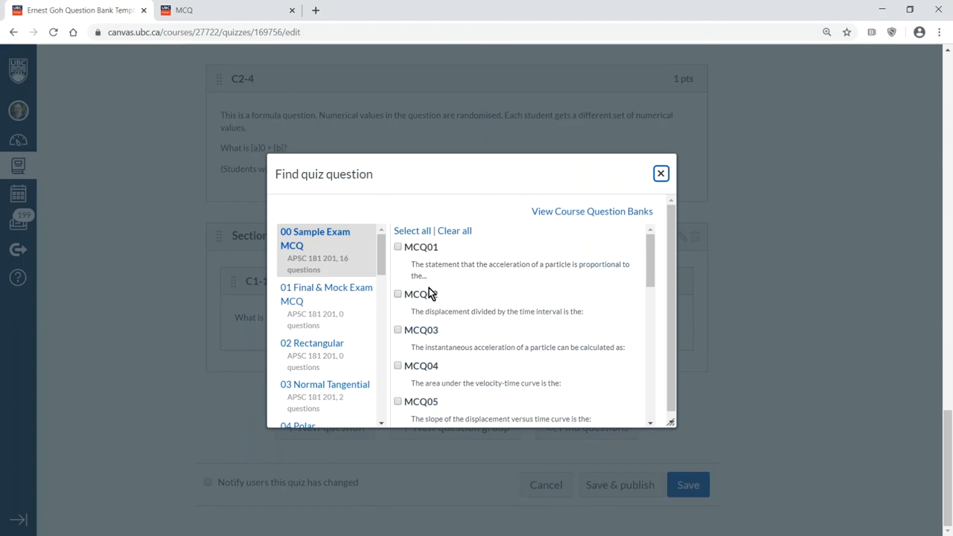
scroll(386, 389, "down", 3)
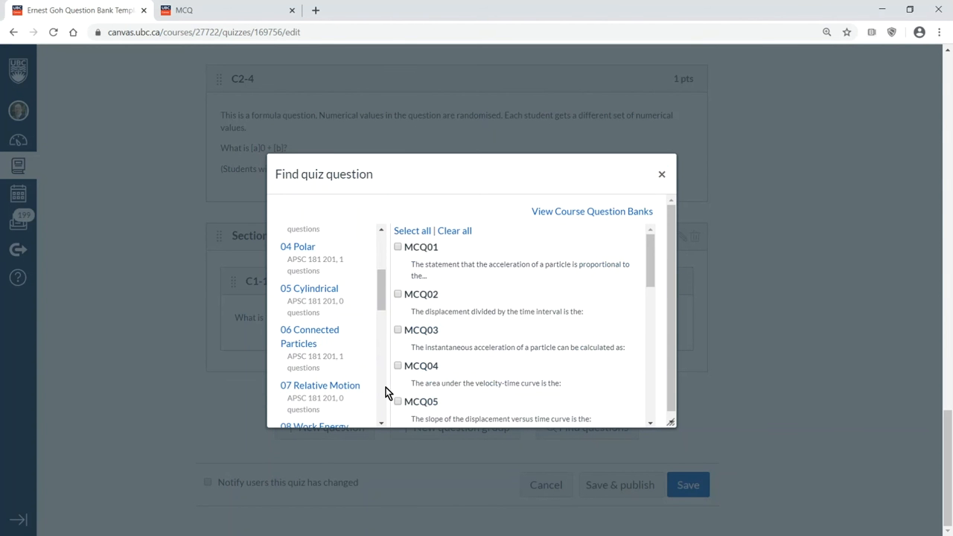
scroll(386, 387, "down", 3)
scroll(386, 388, "down", 3)
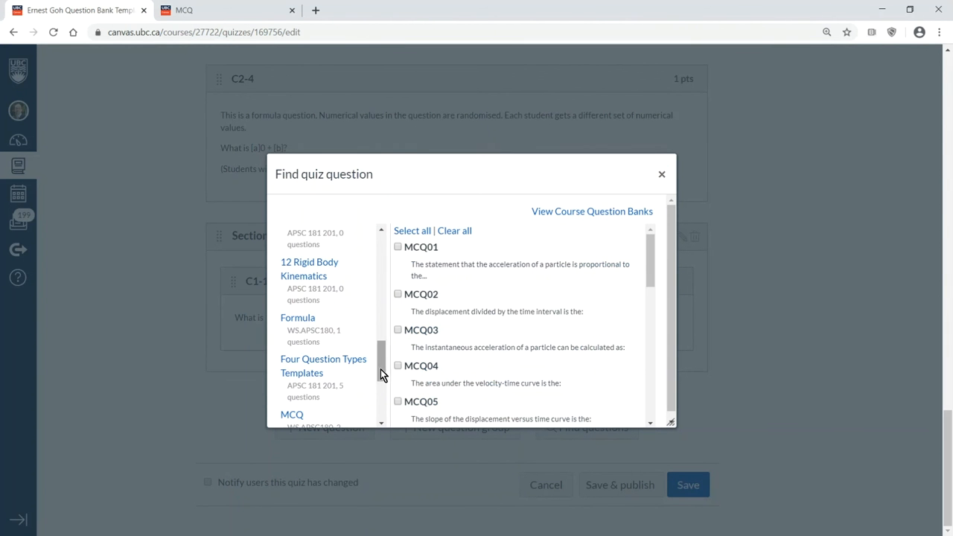
left_click(307, 418)
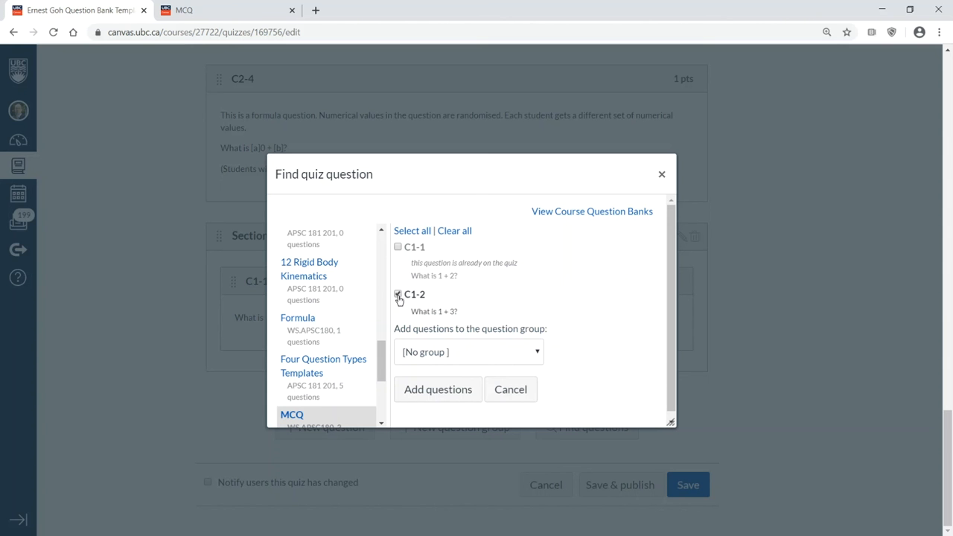
left_click(463, 355)
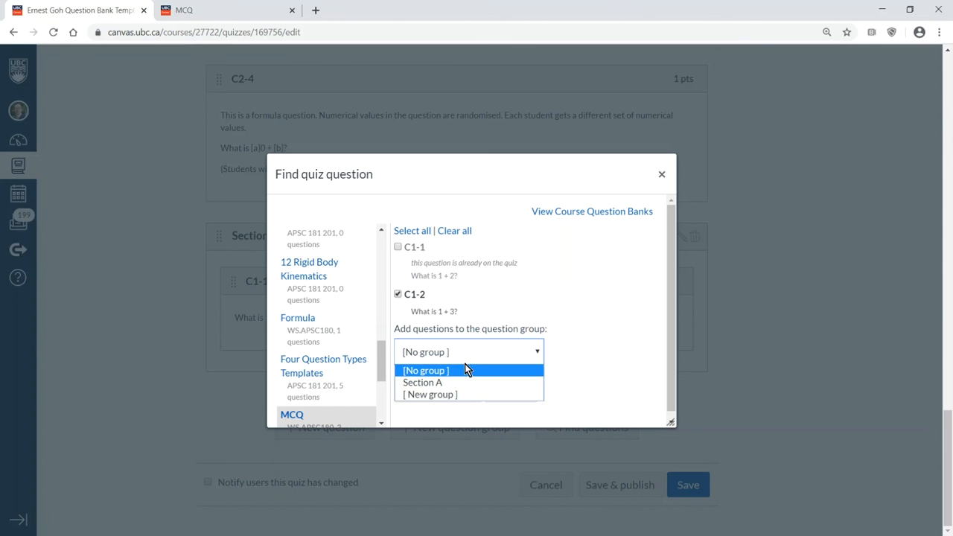
left_click(447, 381)
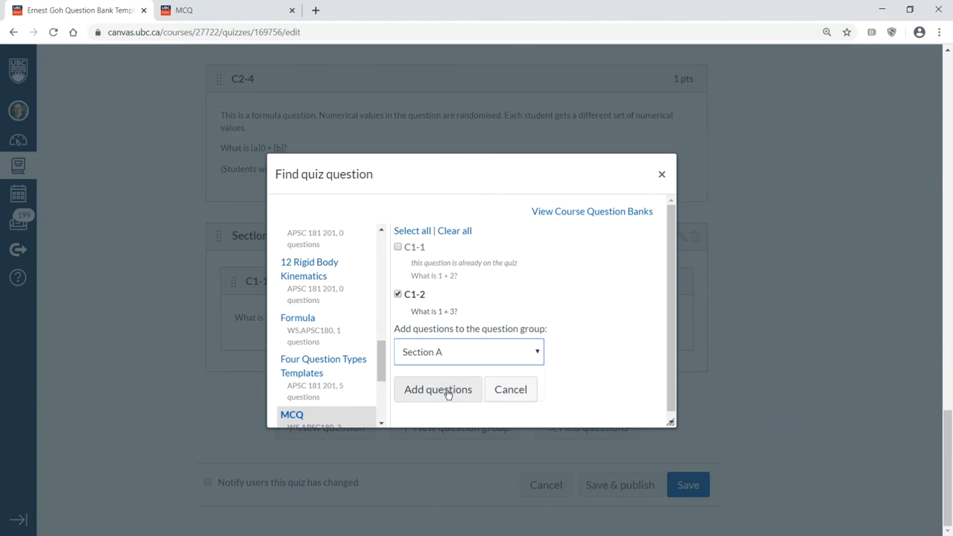
left_click(447, 391)
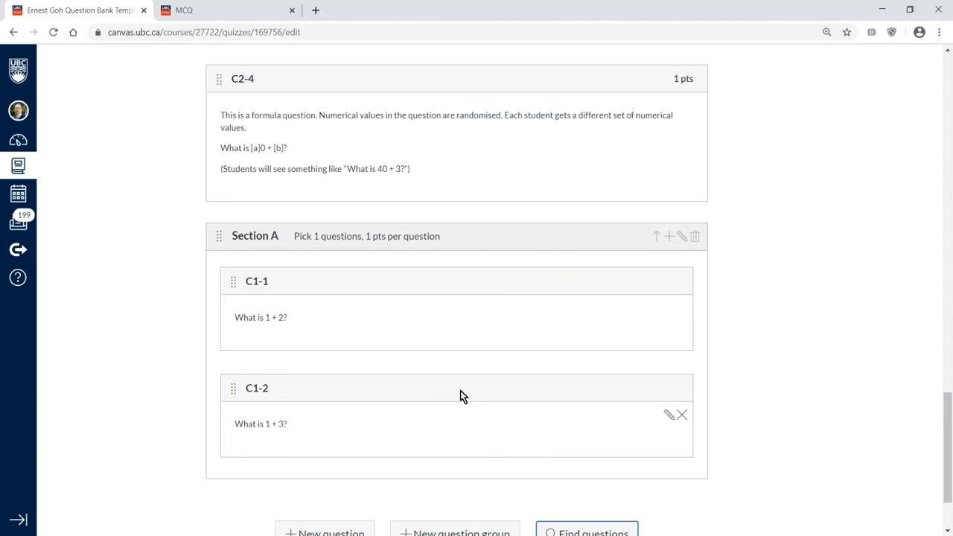
Step: Review the Section A group, compare it with the questions in the MCQ bank, and return to the quiz editor
scroll(459, 396, "down", 2)
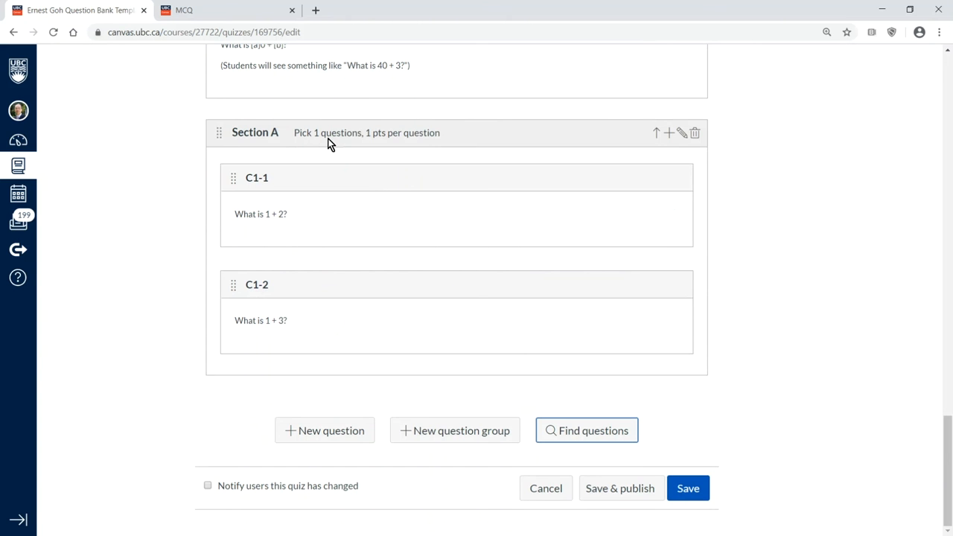
left_click(237, 15)
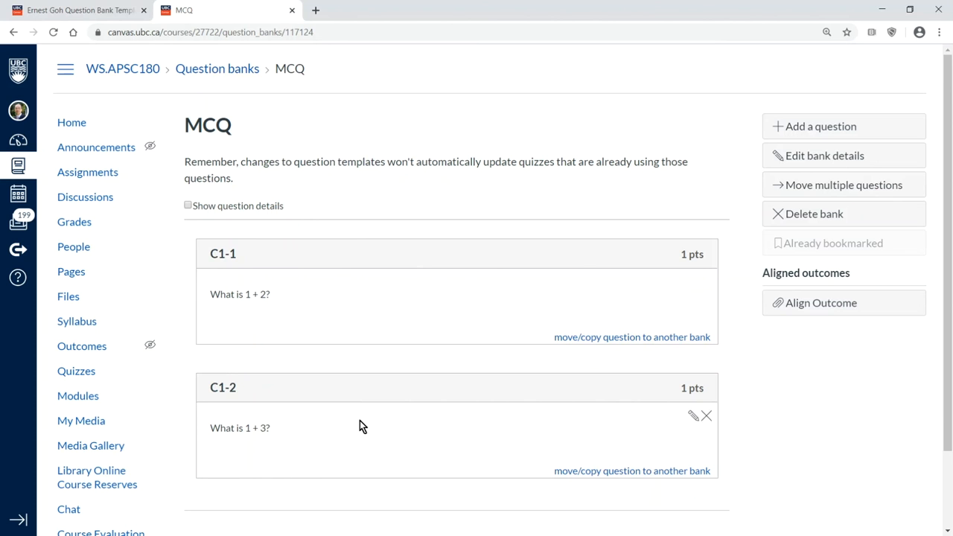
left_click(69, 16)
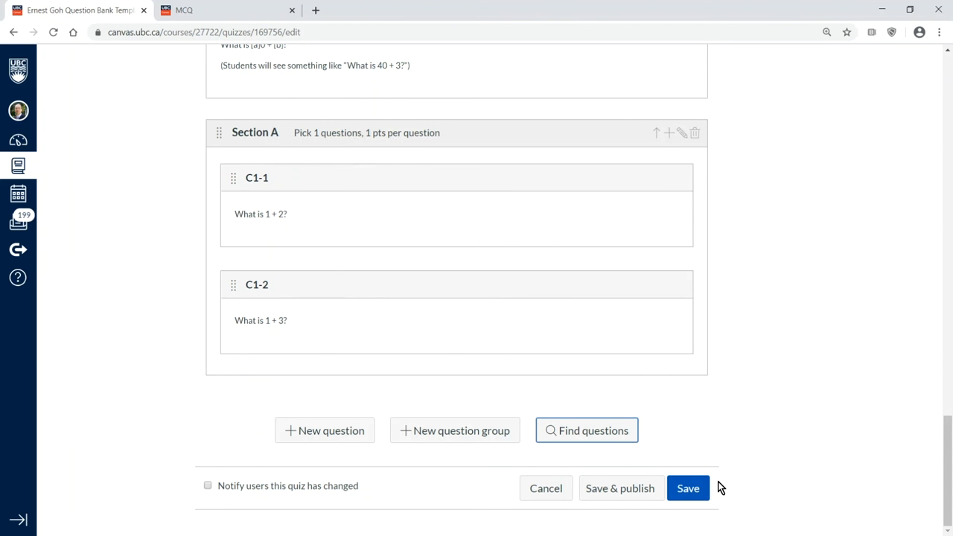
Step: Save the quiz and open its preview
left_click(689, 489)
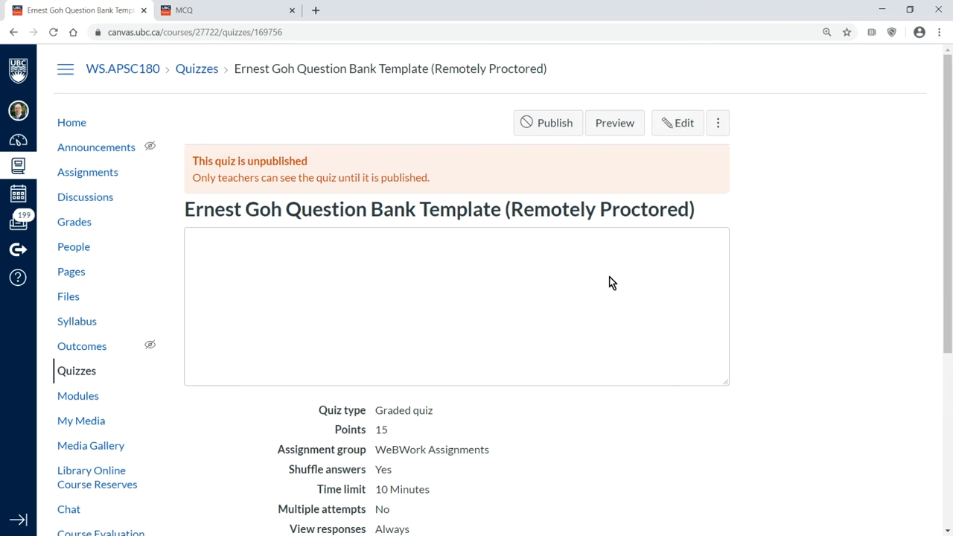
left_click(609, 123)
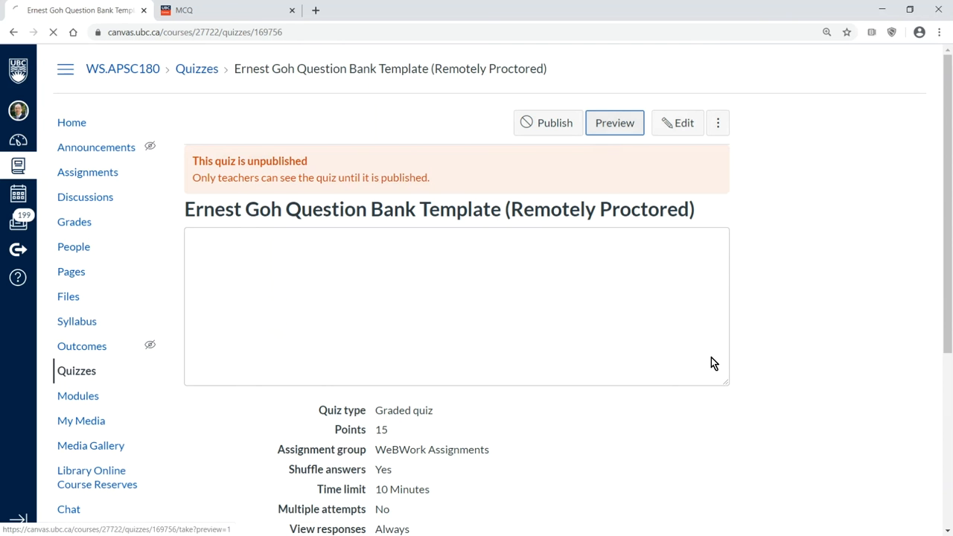